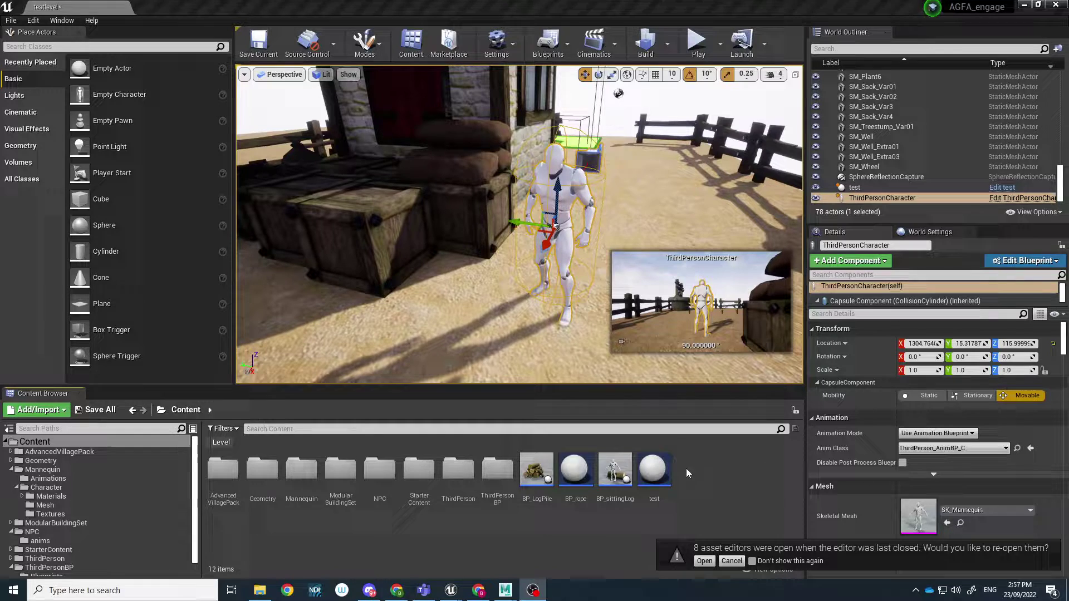
Step: Switch to Maya to view the sword model in the sting.mb scene, and return to the Unreal level
mouse_move(505, 590)
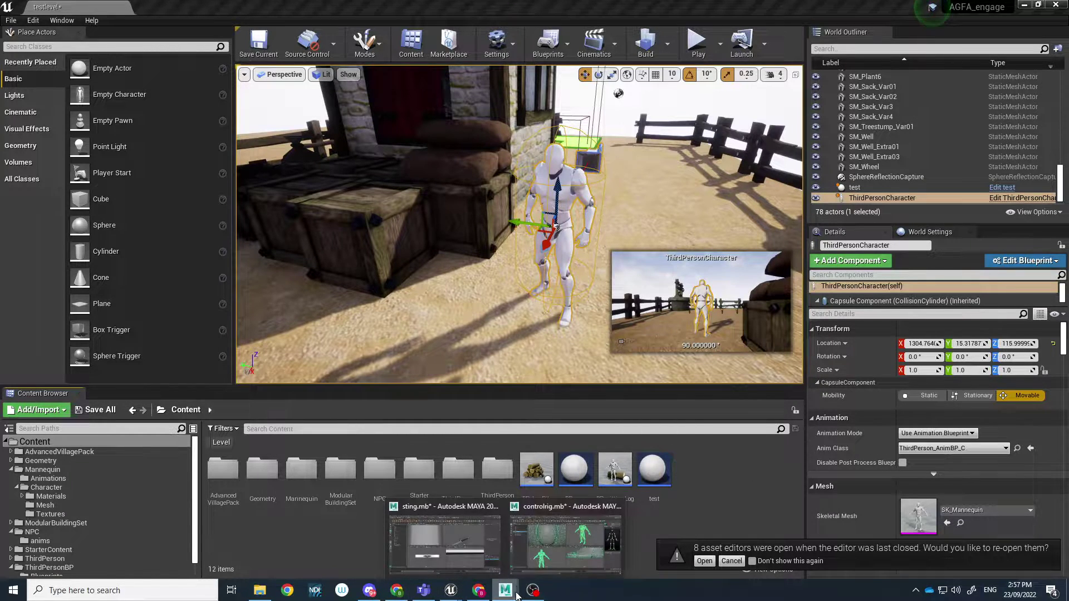
click(442, 555)
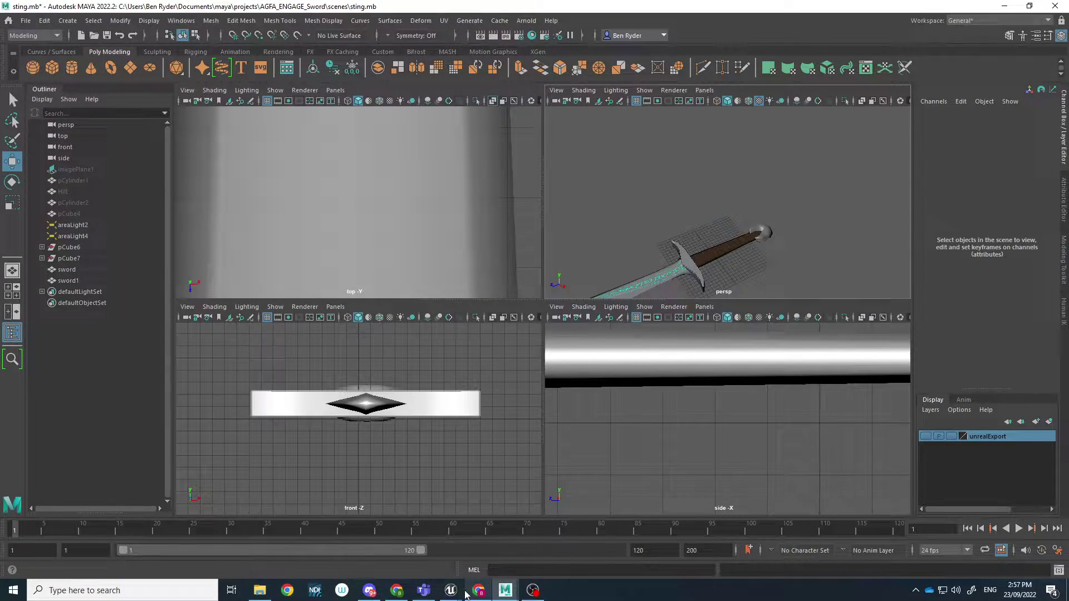
mouse_move(467, 591)
click(398, 557)
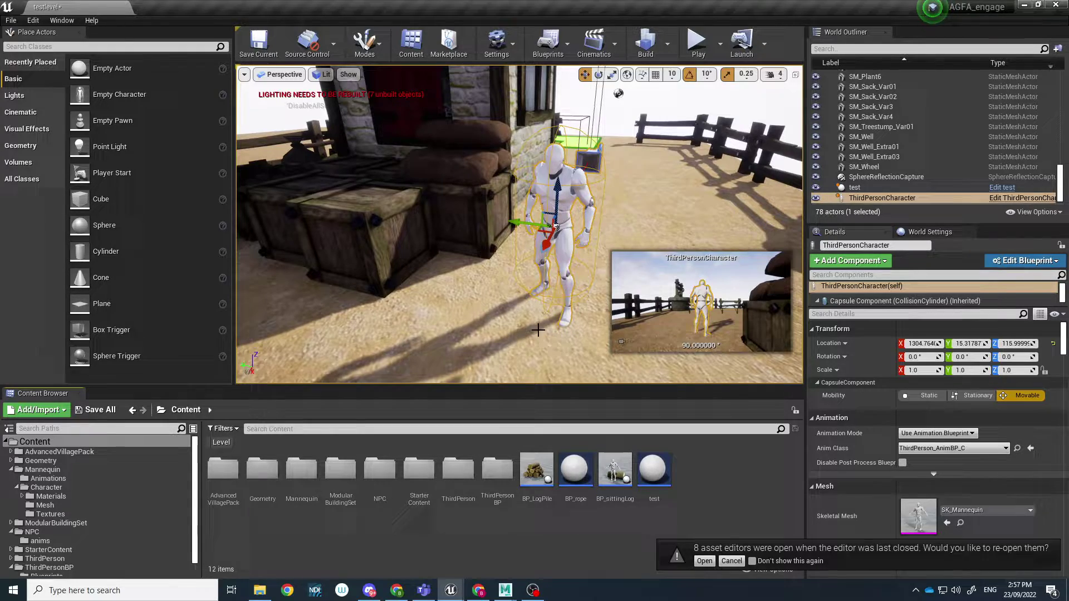
Step: Create a new folder named Props in the project's Content folder
right_drag(519, 314, 559, 256)
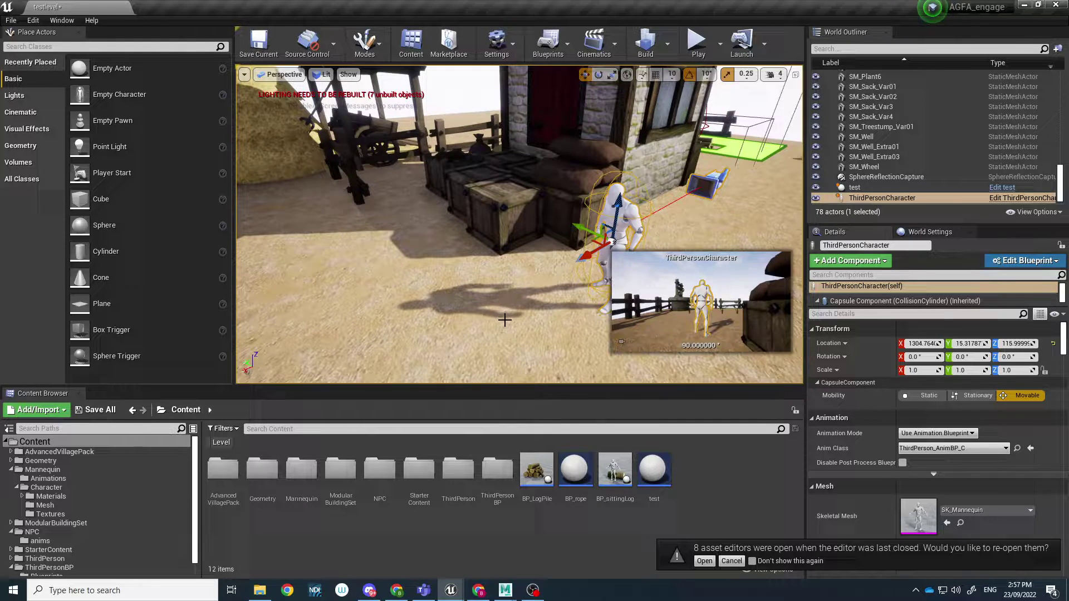
right_click(696, 473)
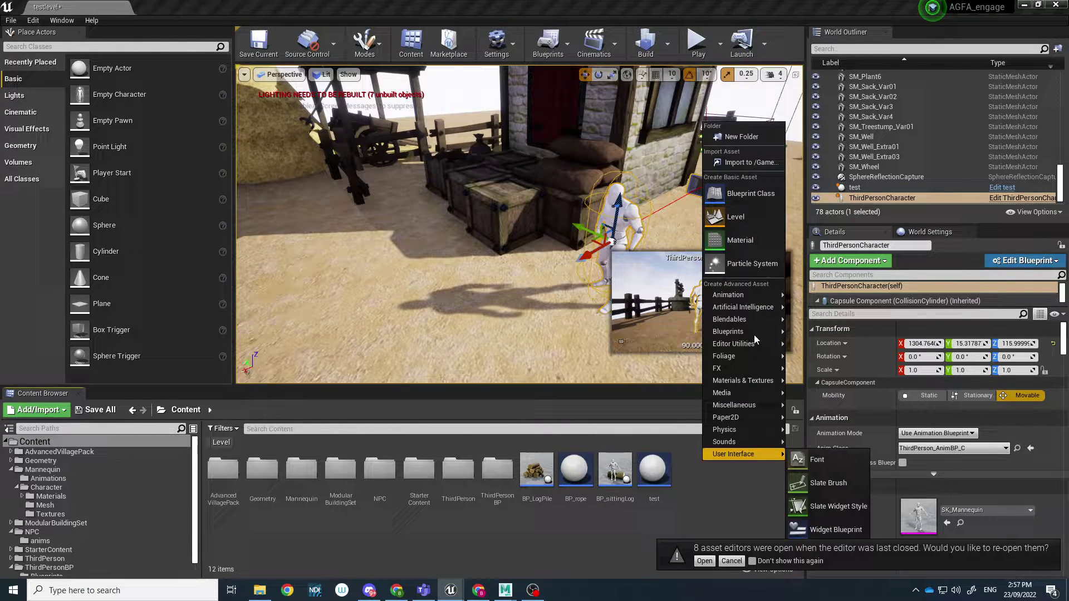
click(746, 137)
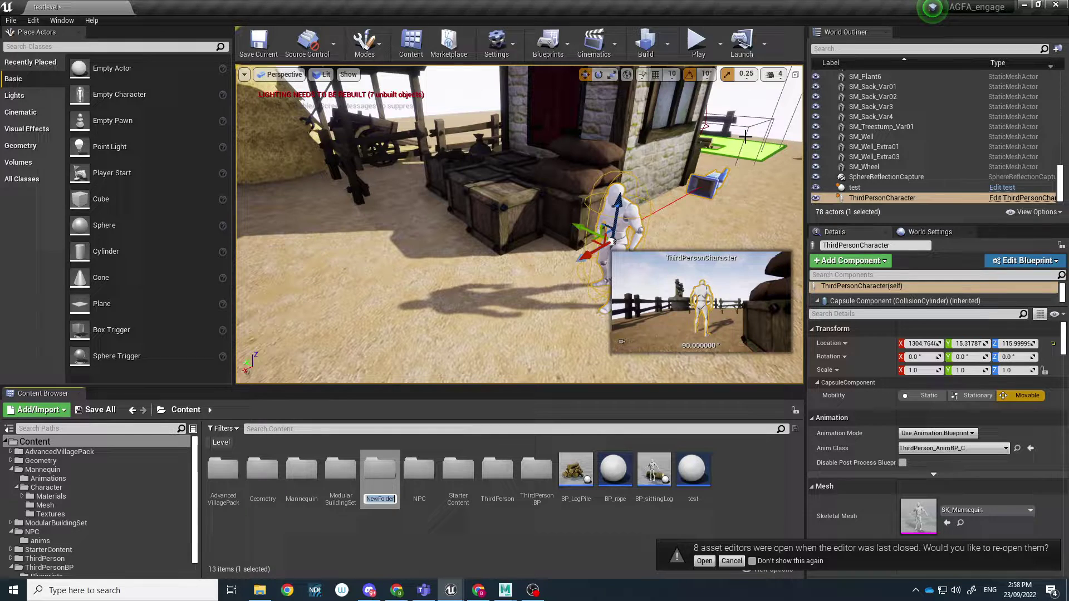
key(Return)
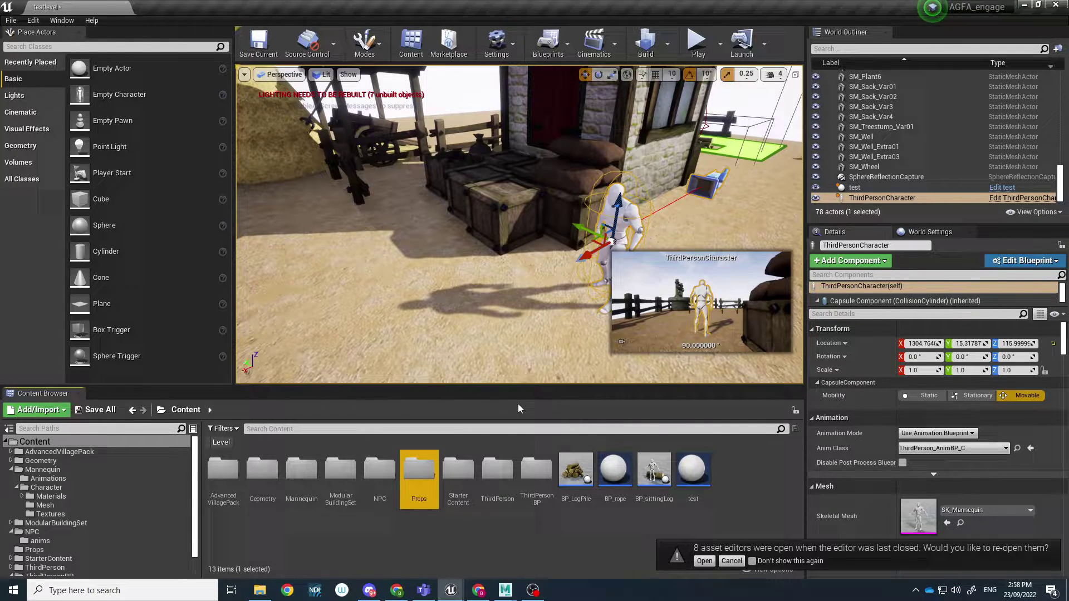
Step: Create a folder named weapons inside the Props folder
double_click(418, 474)
right_click(445, 475)
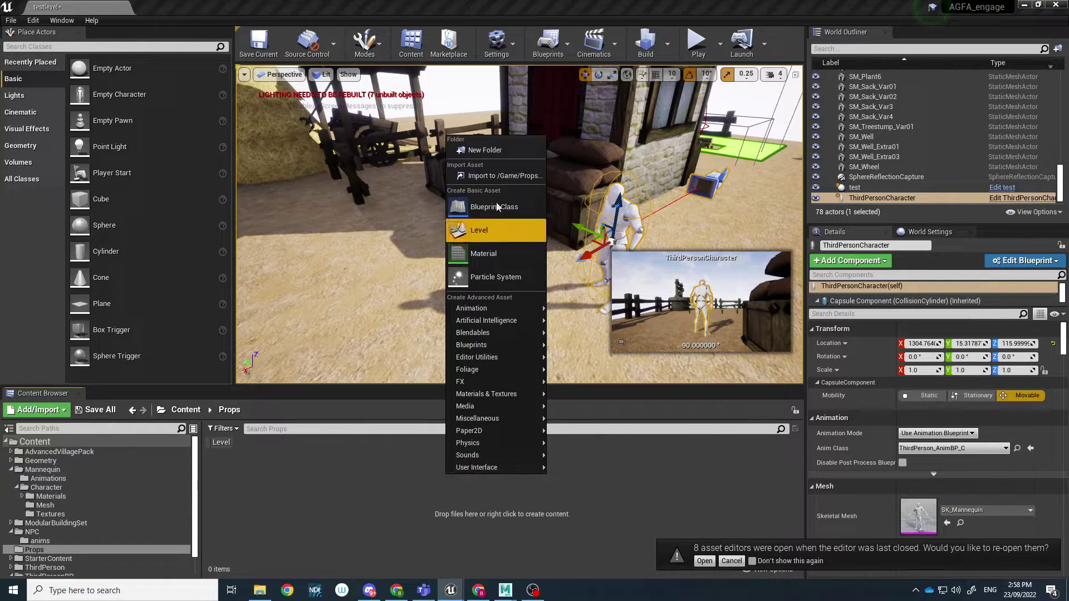
click(484, 150)
text(weapo)
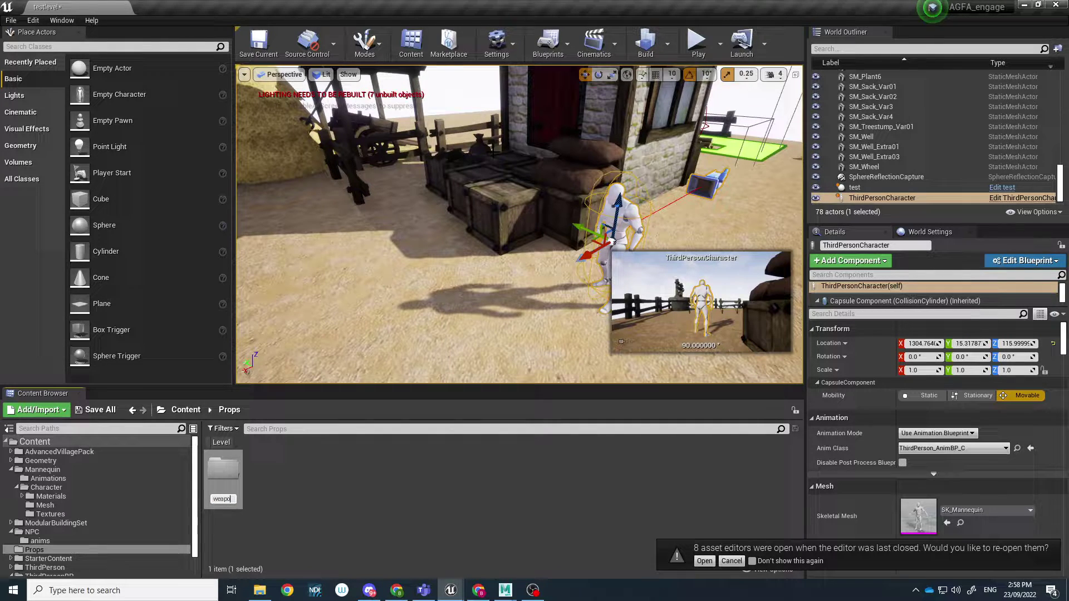
text(ns)
key(Return)
Step: Create a folder named sword inside the weapons folder and open it
double_click(223, 479)
right_click(353, 450)
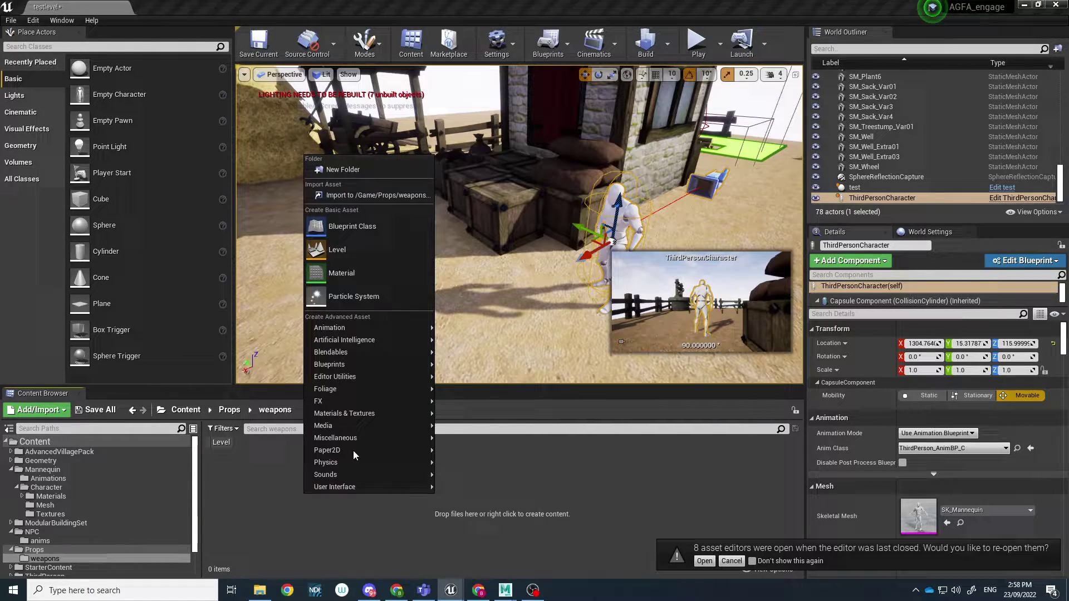
click(390, 175)
text(sword)
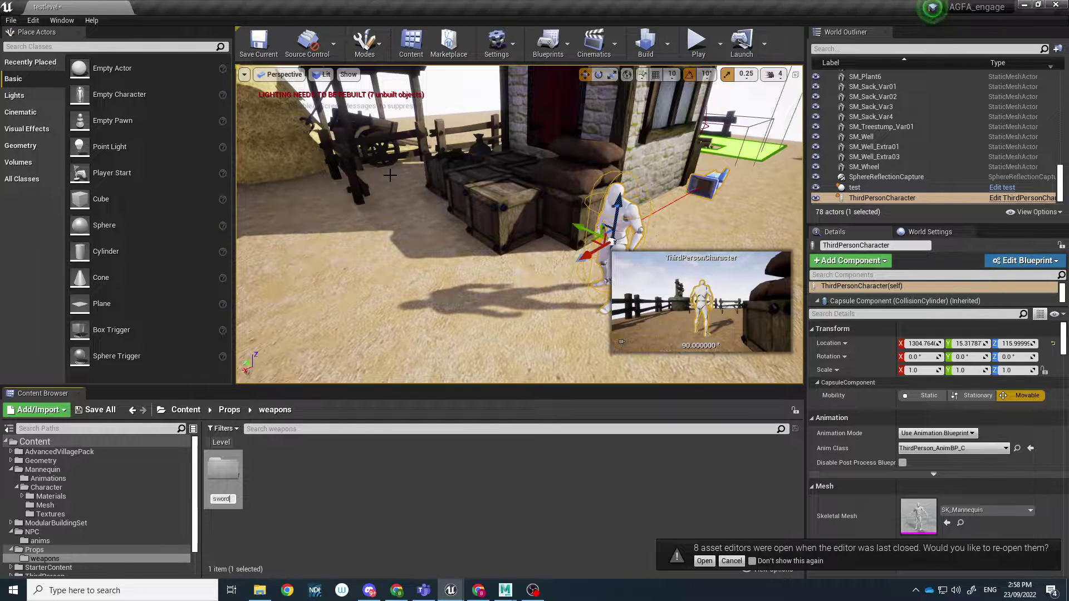
key(Return)
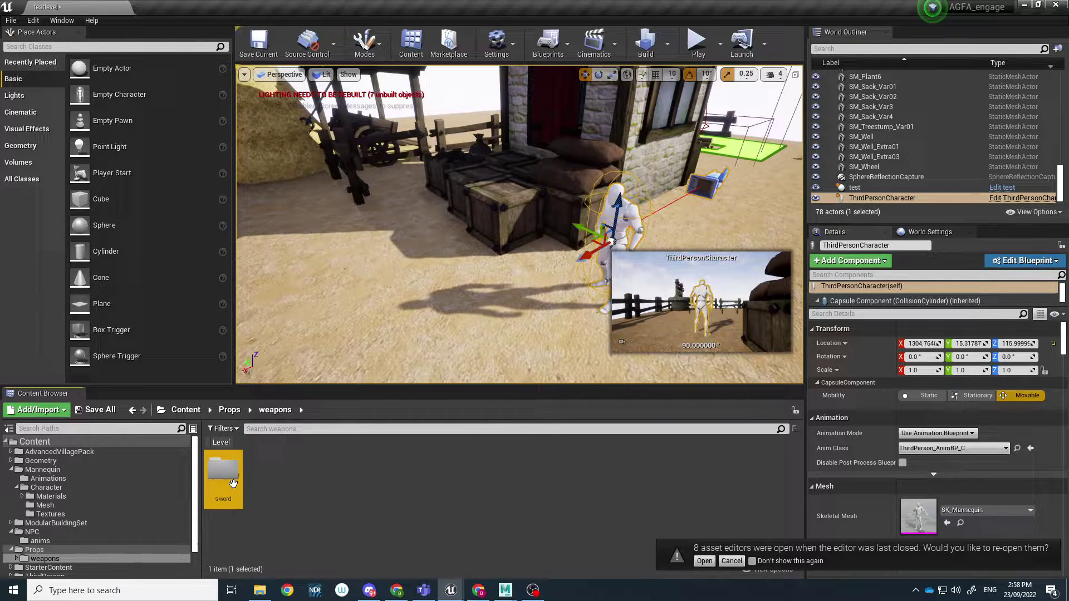
double_click(233, 482)
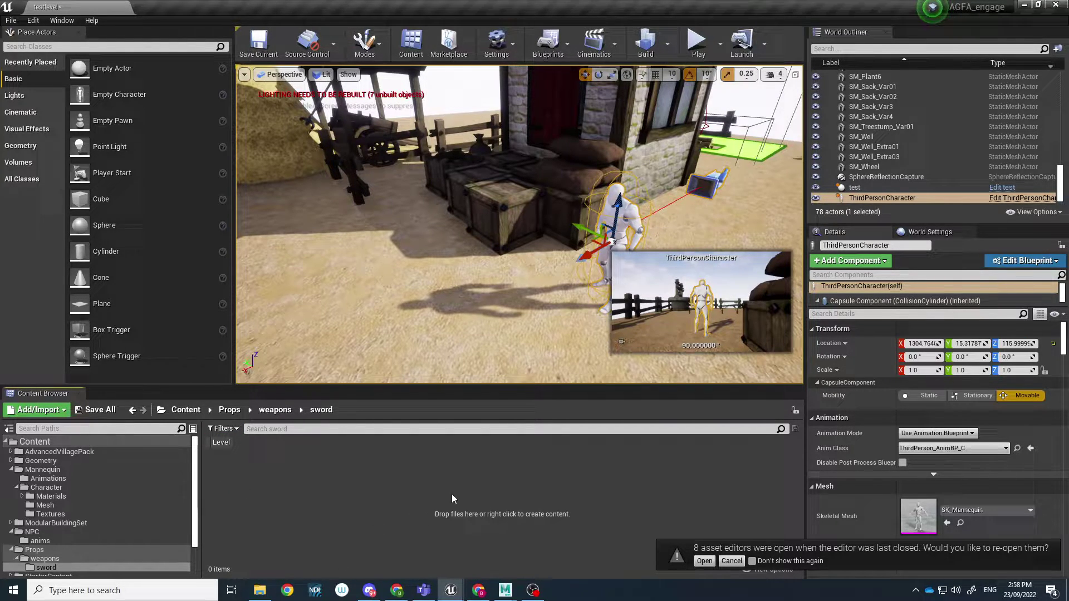
Step: Switch to File Explorer and browse to Documents, maya, projects, AGFA_ENGAGE_Sword, scenes in a reduced window
click(260, 590)
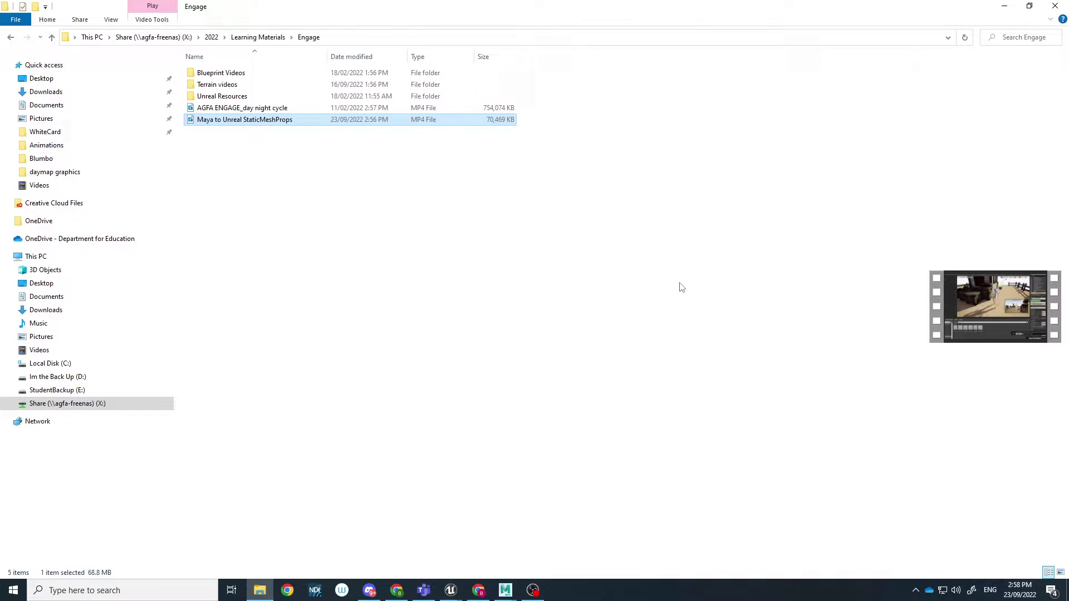
click(1023, 9)
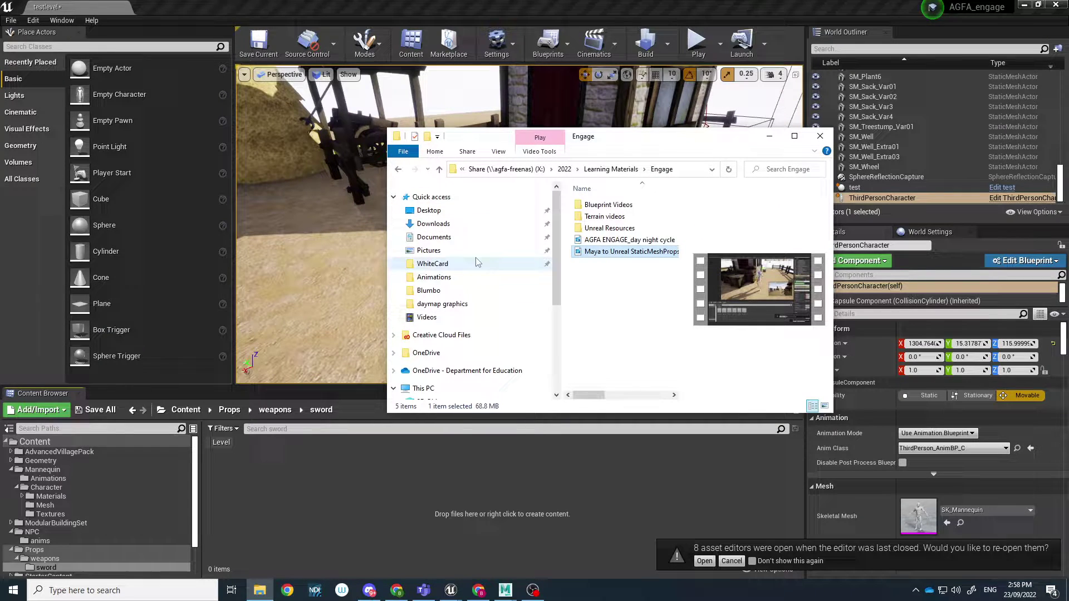
click(434, 236)
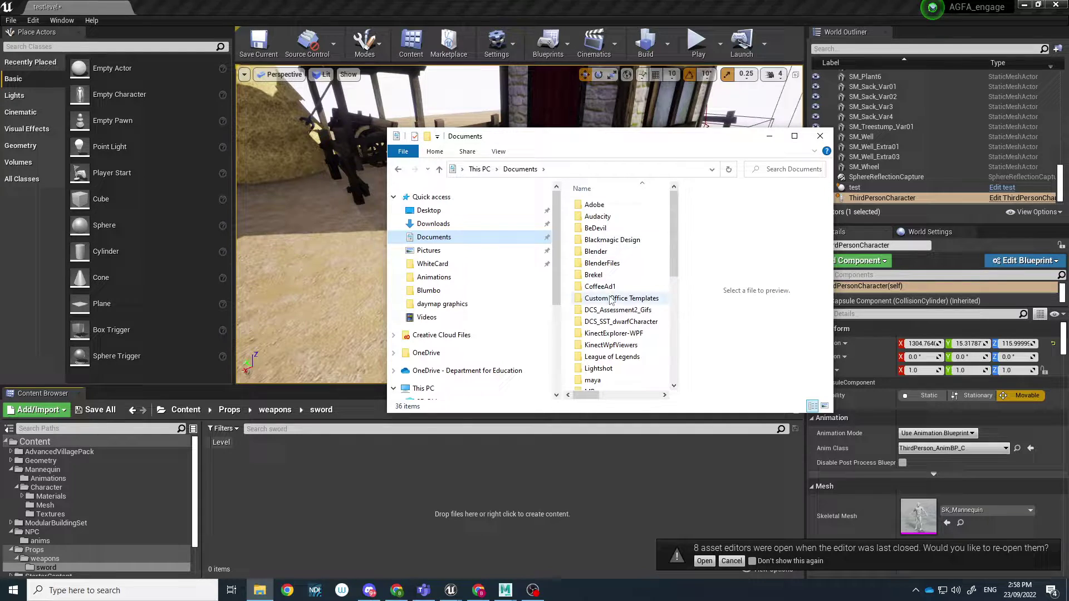
double_click(603, 349)
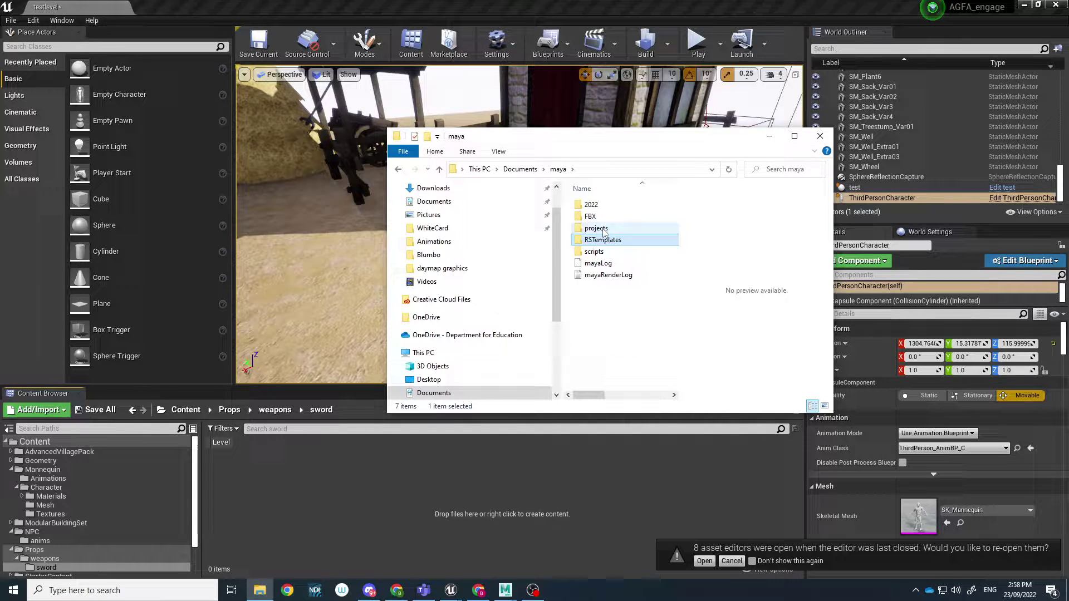
double_click(607, 237)
scroll(635, 317, down, 4)
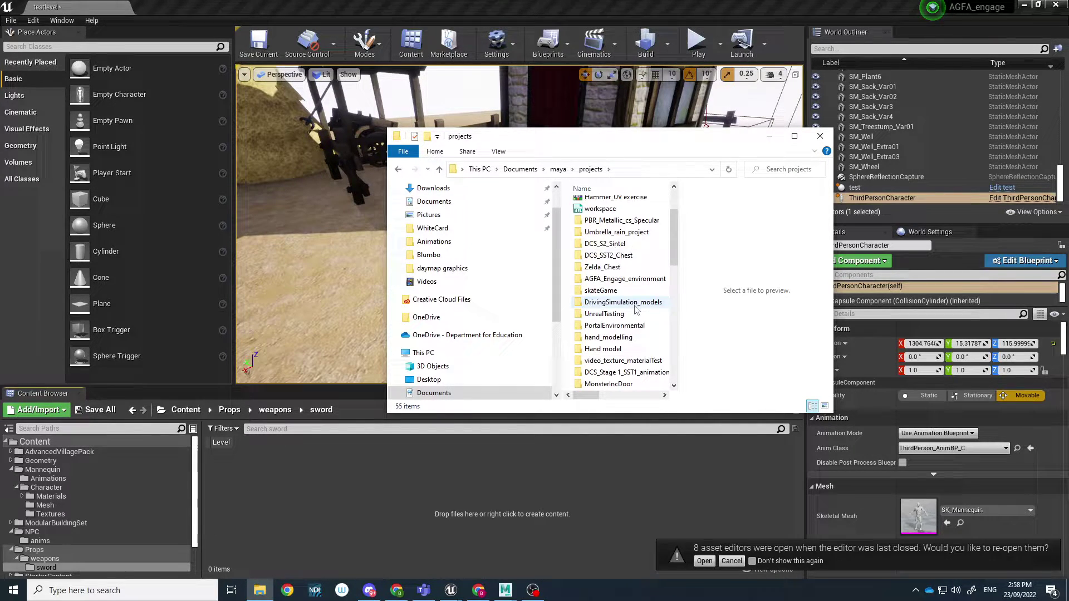
double_click(616, 372)
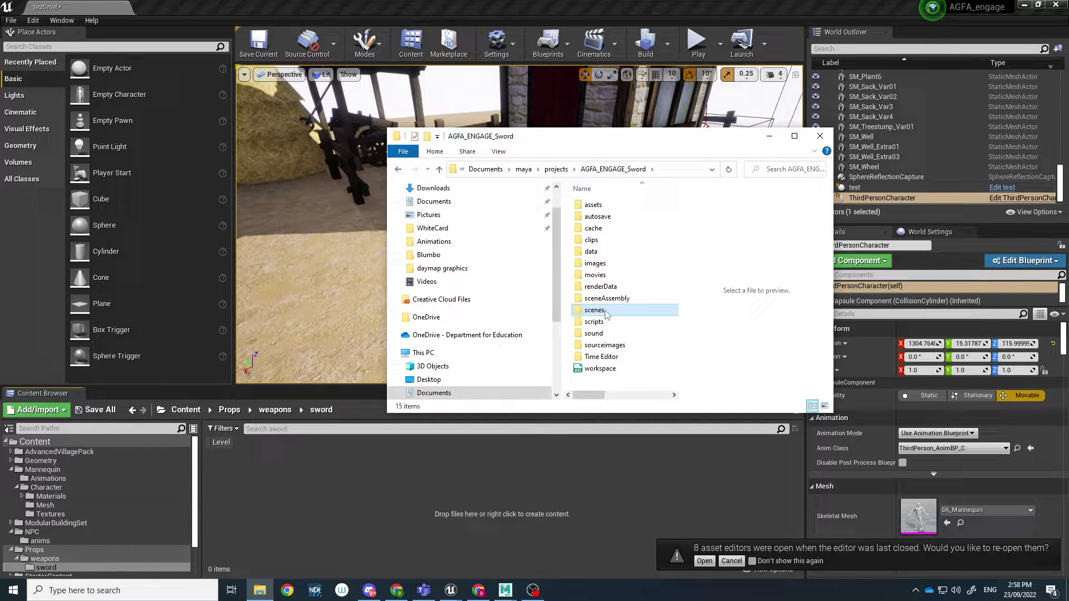
double_click(596, 311)
Step: Preview the Sword1 file in Autodesk FBX Review, examine the sword from different angles, and close the viewer
click(602, 254)
click(601, 243)
click(602, 254)
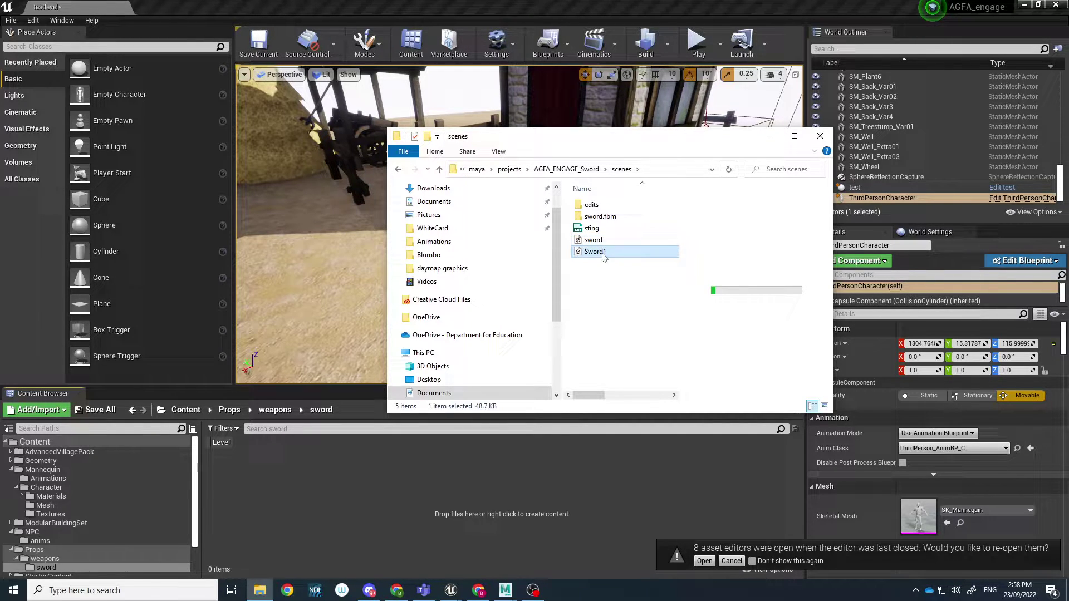
right_click(601, 252)
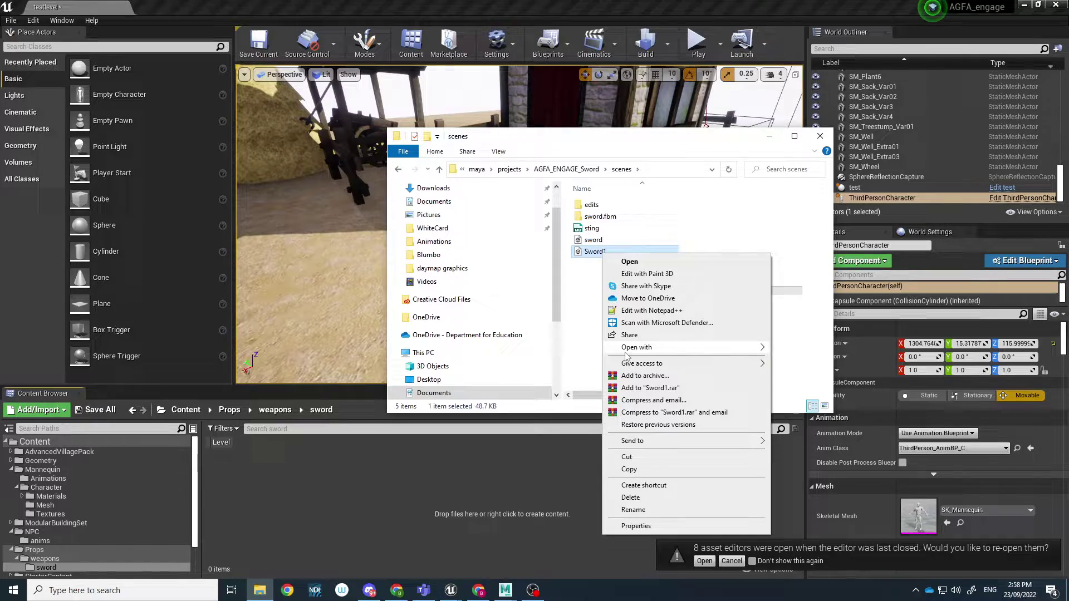
mouse_move(729, 362)
click(806, 371)
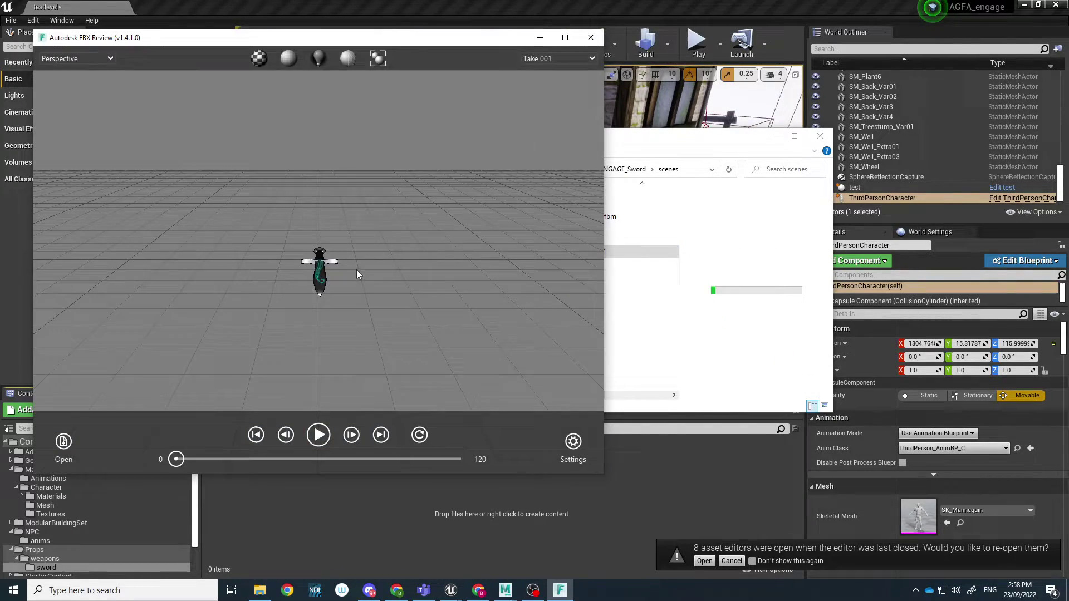
drag(356, 269, 458, 322)
scroll(468, 283, up, 5)
drag(469, 282, 553, 71)
click(590, 37)
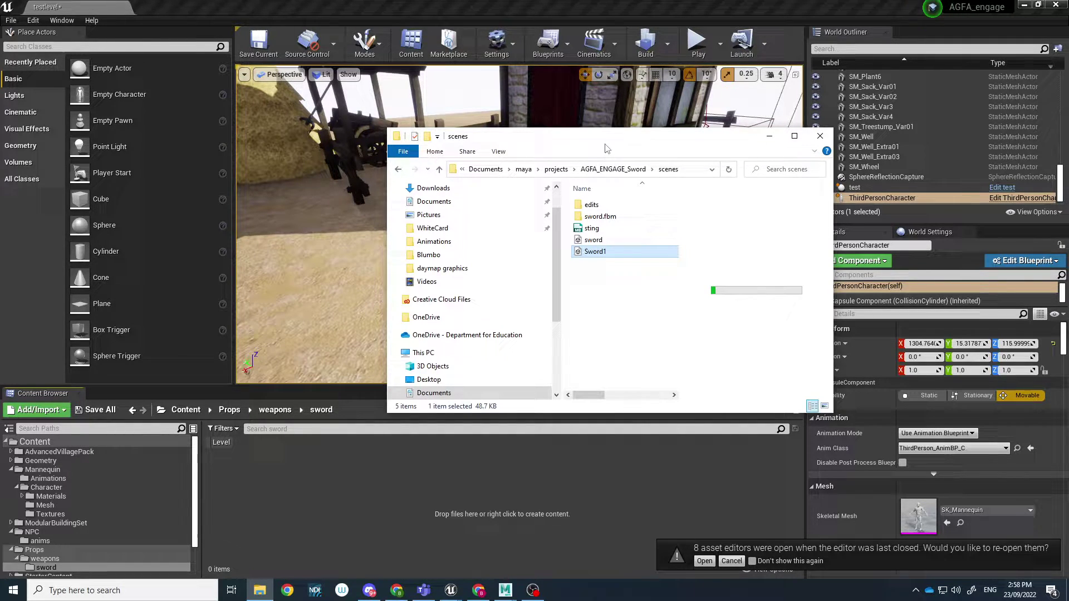
Step: Import Sword1 into the sword folder as a static mesh with Generate Missing Collision and Create New Materials, and close the message log
drag(608, 139, 885, 133)
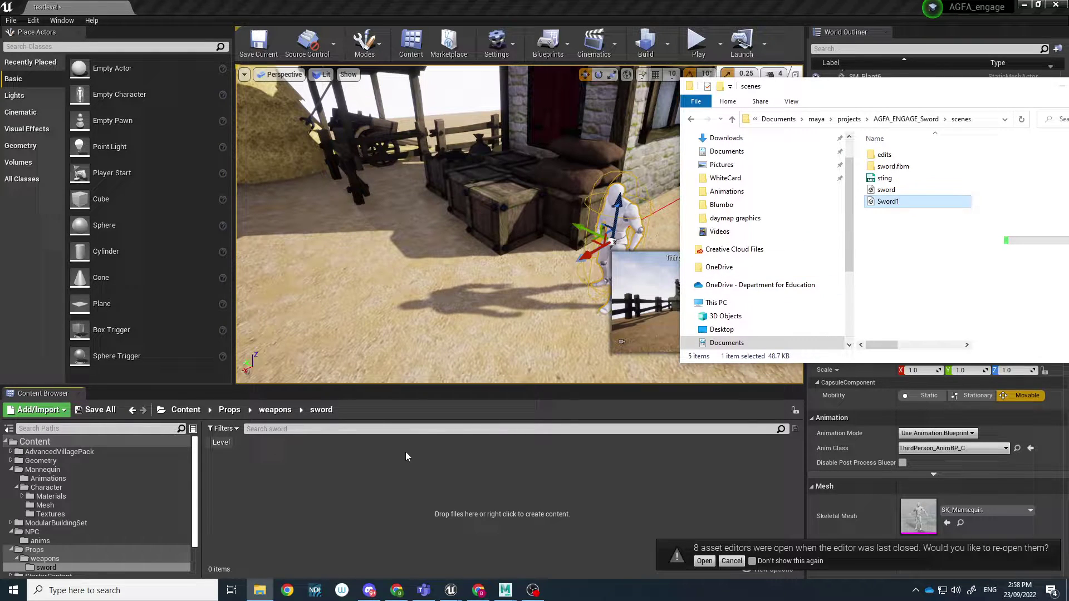
drag(904, 199, 482, 455)
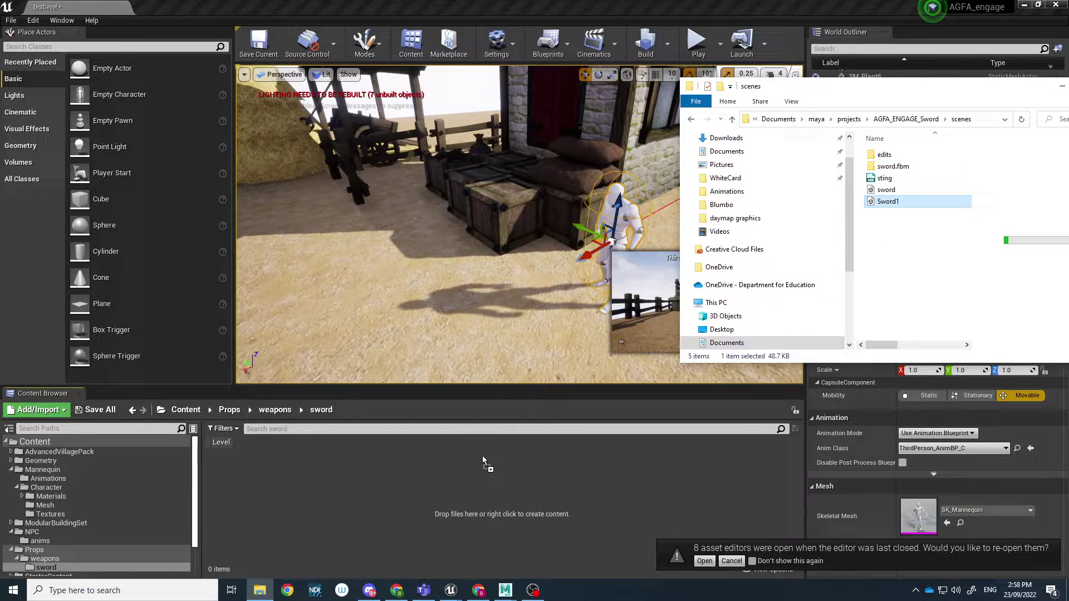
click(500, 83)
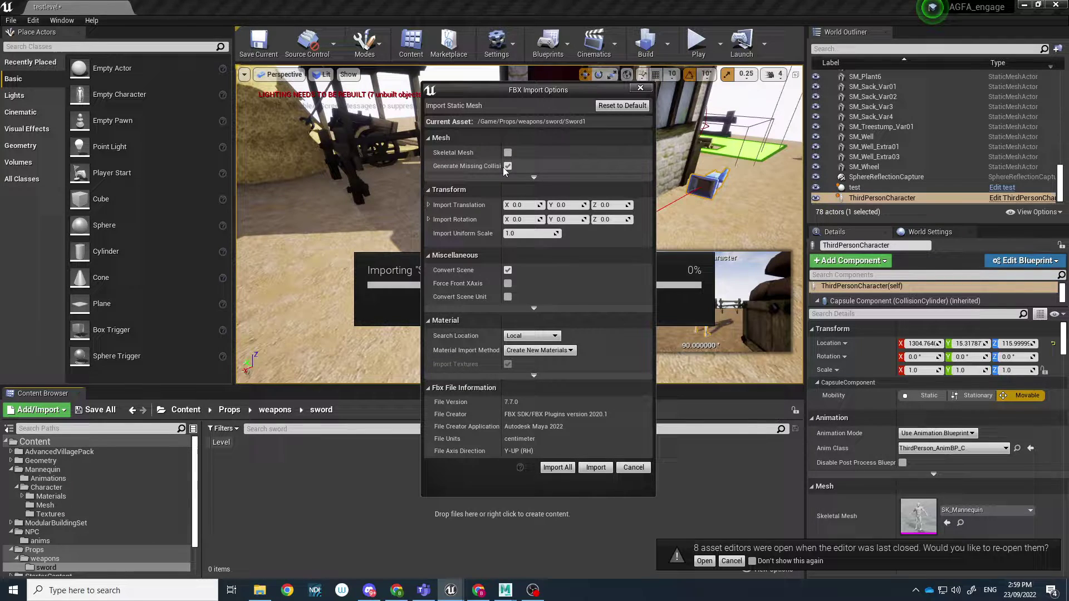
mouse_move(502, 172)
mouse_down()
mouse_move(525, 171)
mouse_move(516, 172)
mouse_up()
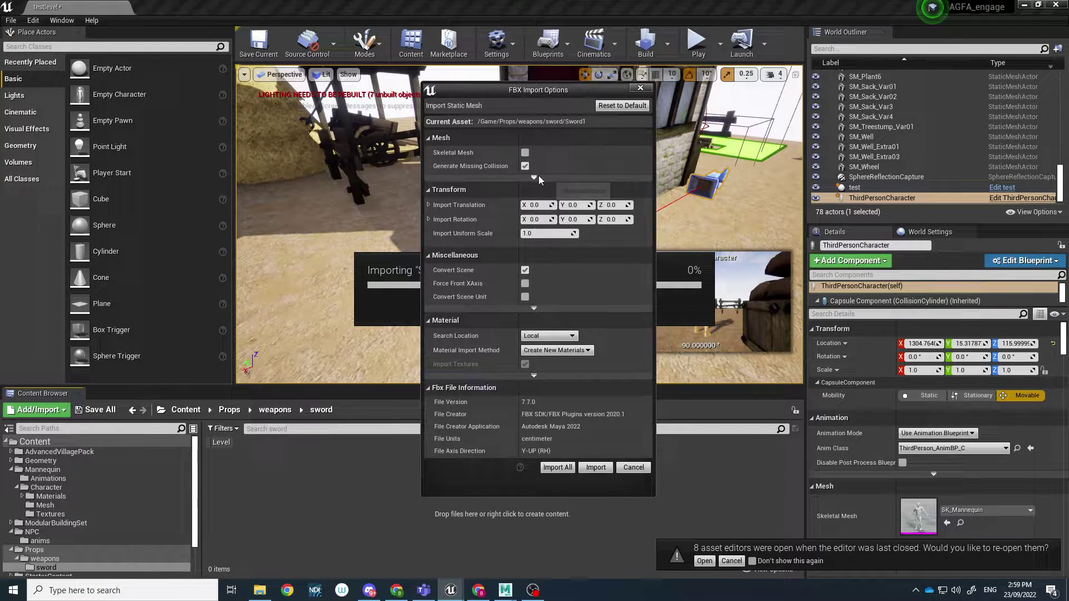
click(536, 176)
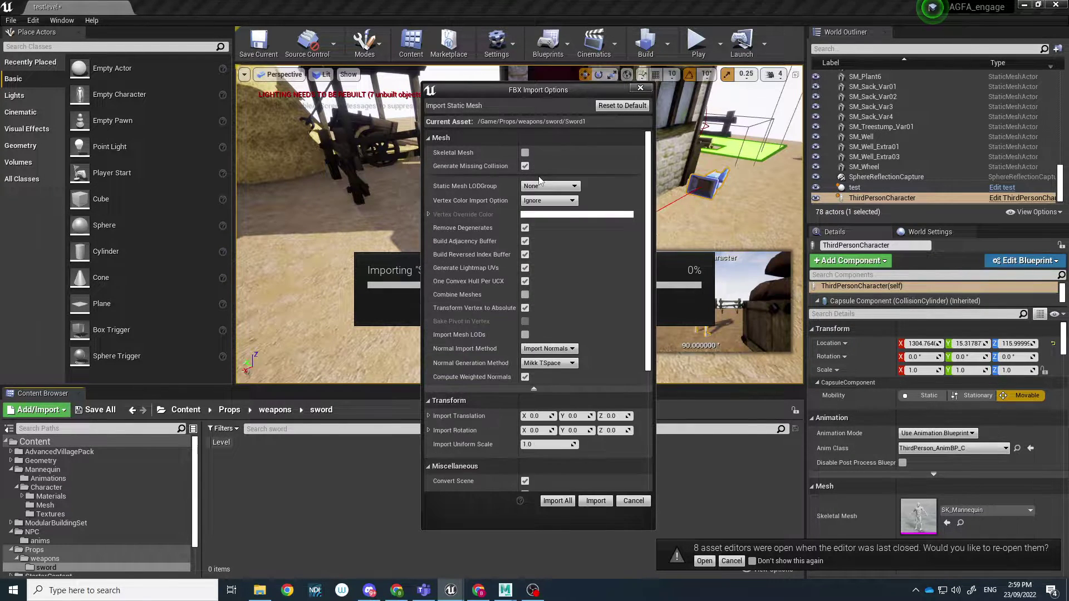
click(533, 389)
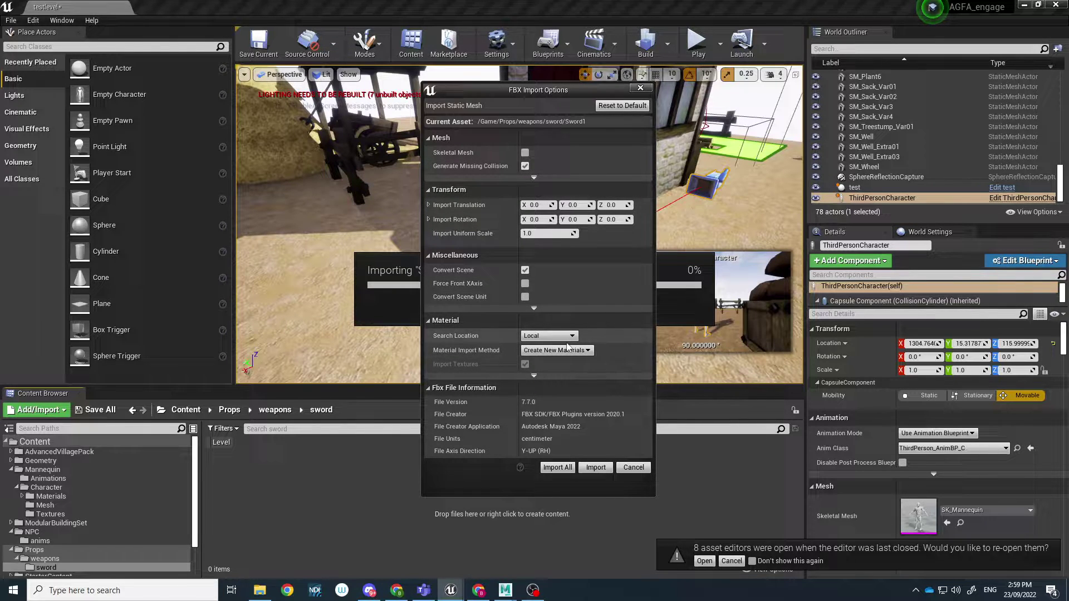
click(596, 467)
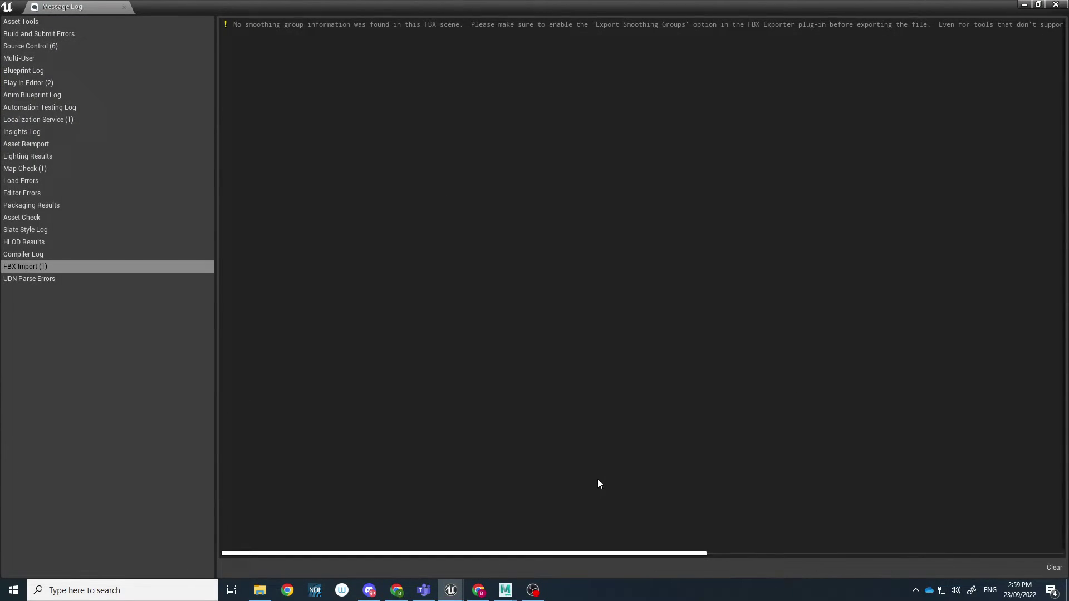
click(236, 25)
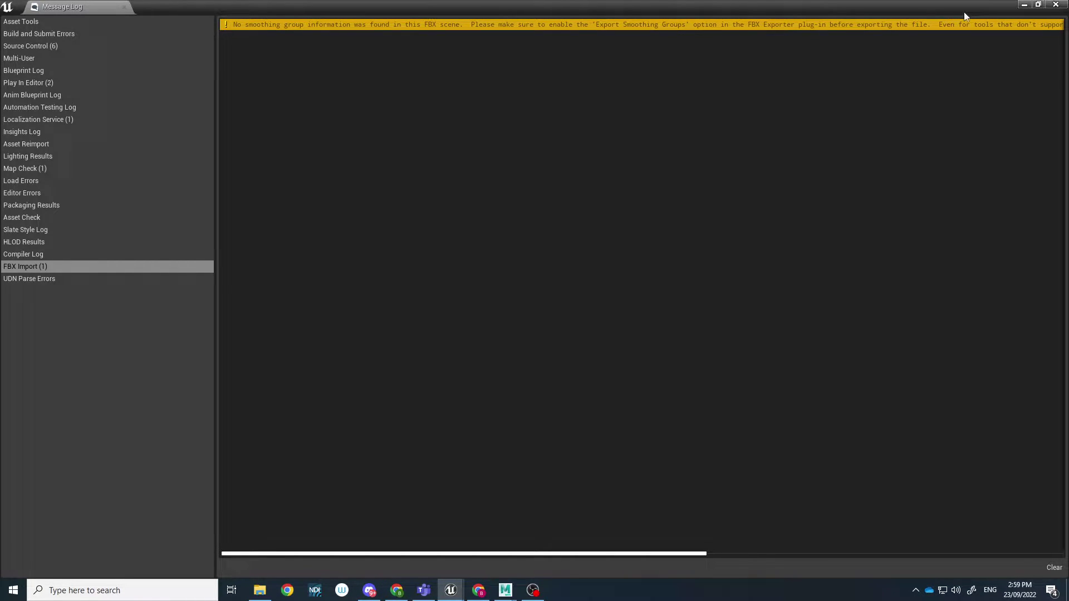
click(1057, 5)
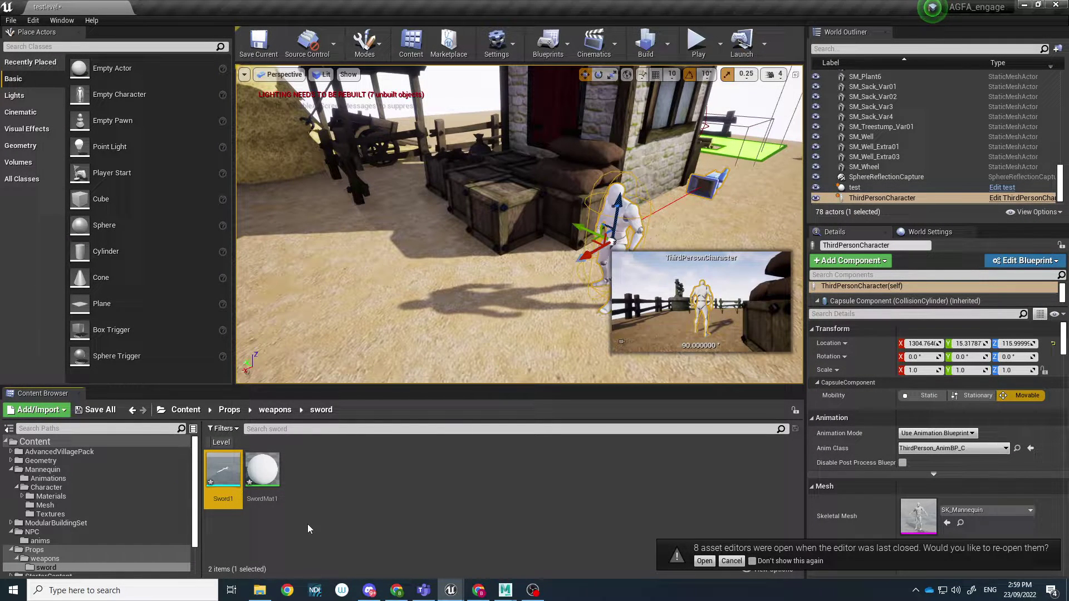
Step: Check the imported SwordMat1 material and open the Sword1 static mesh for inspection
click(316, 518)
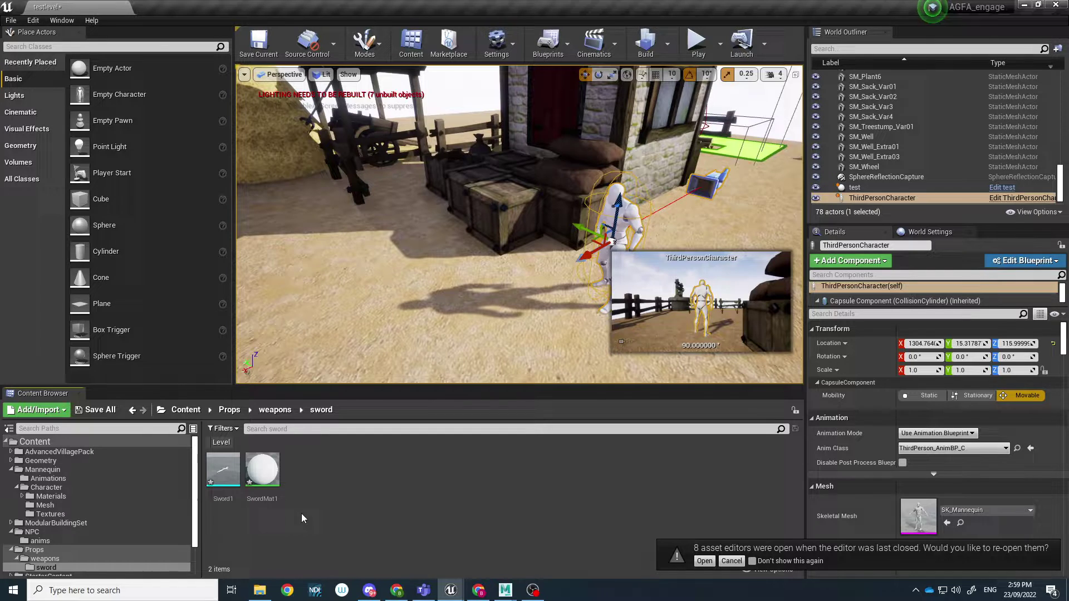
click(268, 471)
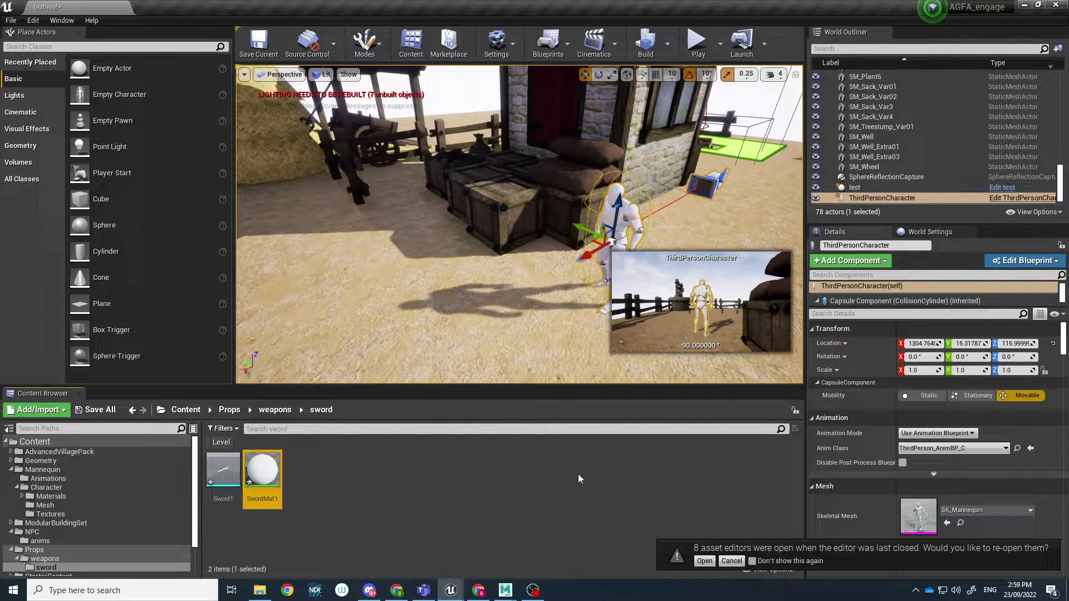
mouse_move(266, 472)
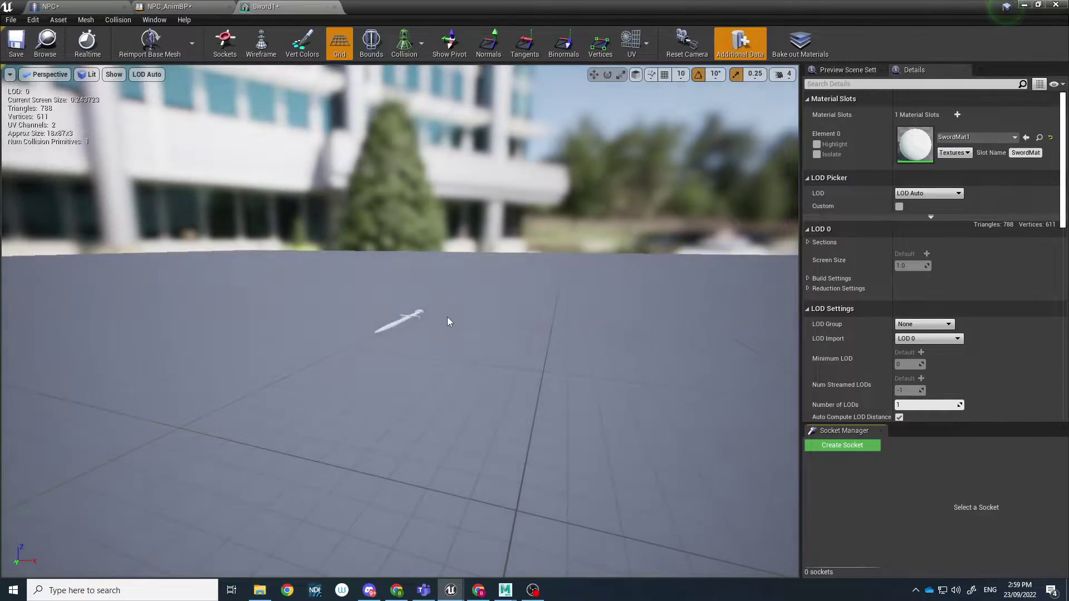
Step: Examine the Sword1 static mesh from different angles and return to the level editor's sword folder
drag(447, 316, 479, 312)
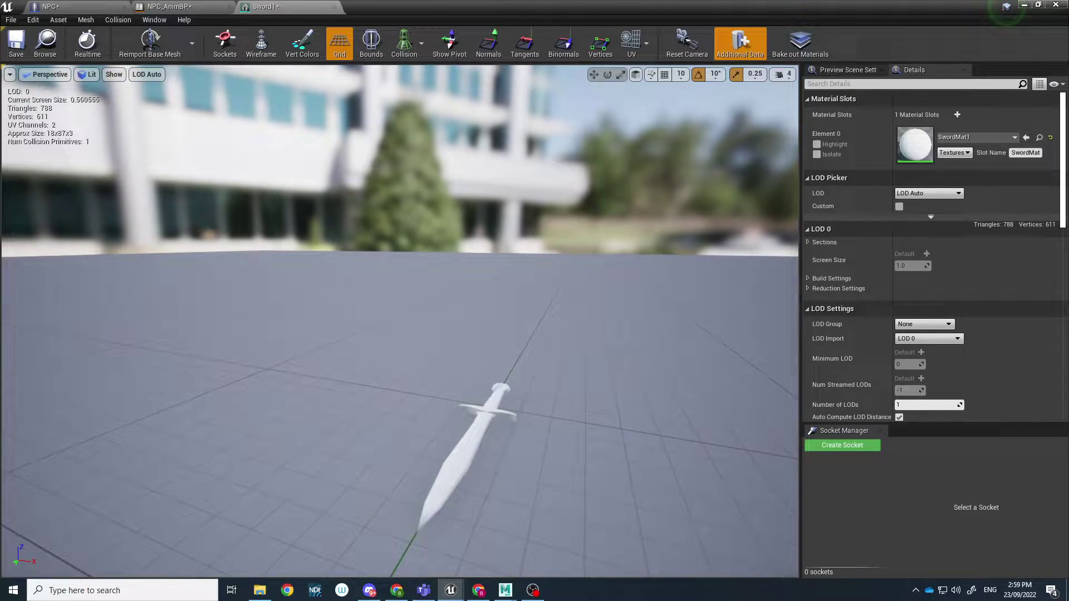
mouse_move(443, 315)
middle_down()
mouse_move(464, 327)
mouse_move(443, 315)
middle_up()
mouse_move(444, 315)
mouse_down()
mouse_move(440, 333)
mouse_move(443, 315)
mouse_up()
right_drag(443, 315, 443, 390)
drag(443, 389, 451, 339)
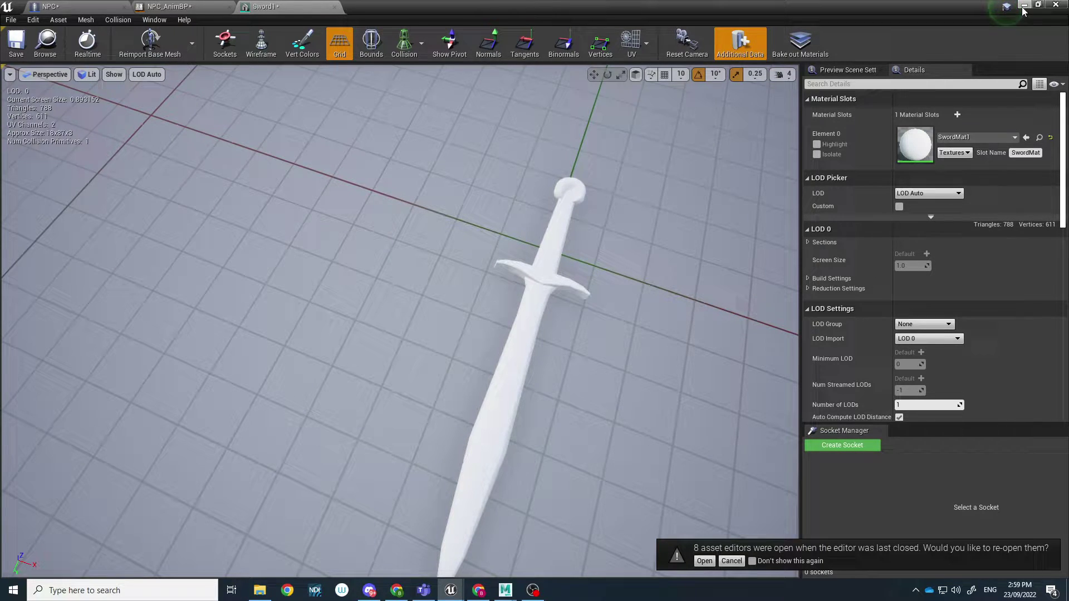
right_drag(568, 312, 568, 334)
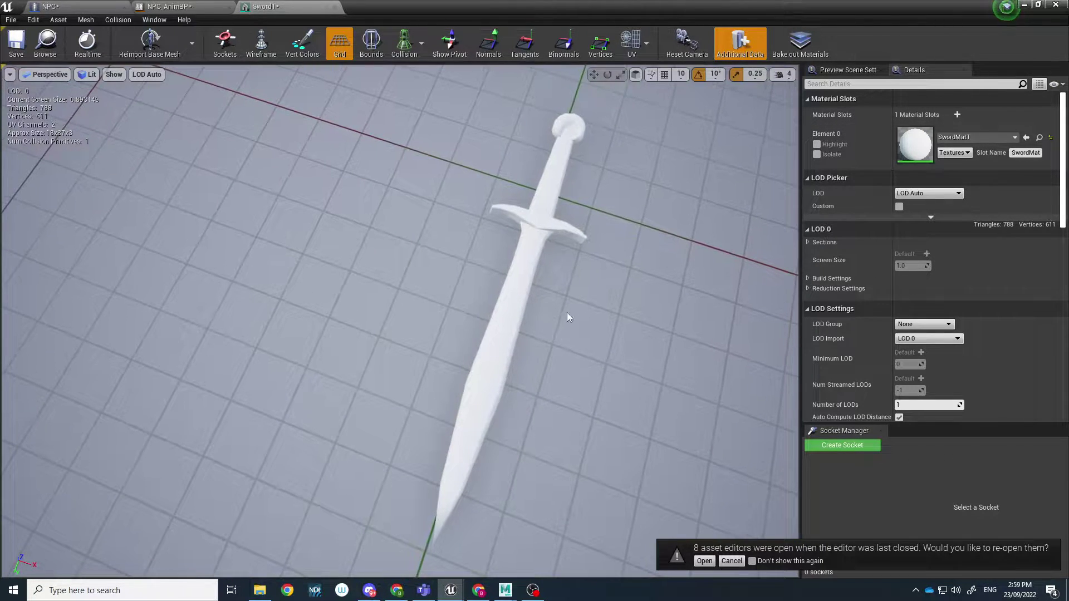
click(1027, 4)
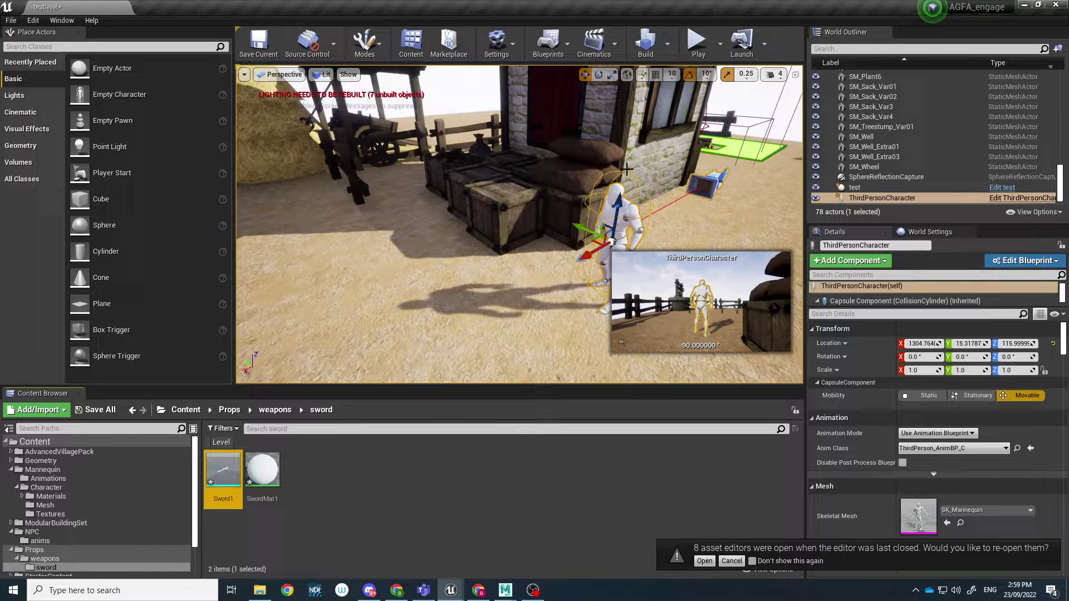
click(421, 470)
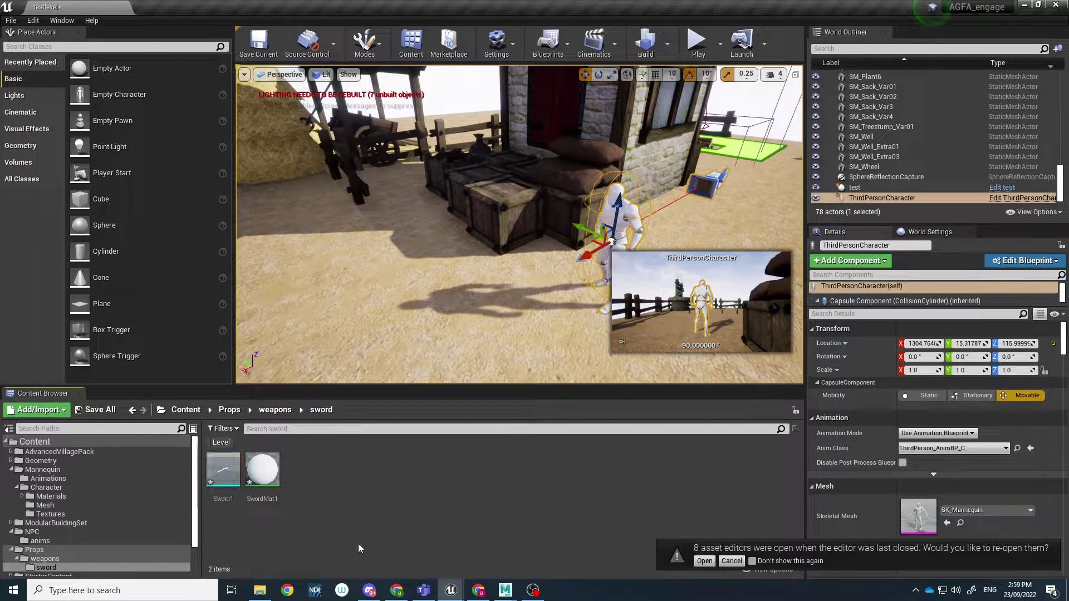
Step: Switch to File Explorer and open the AGFA_ENGAGE_Sword project's sourceimages folder in a maximized window
click(260, 590)
click(902, 119)
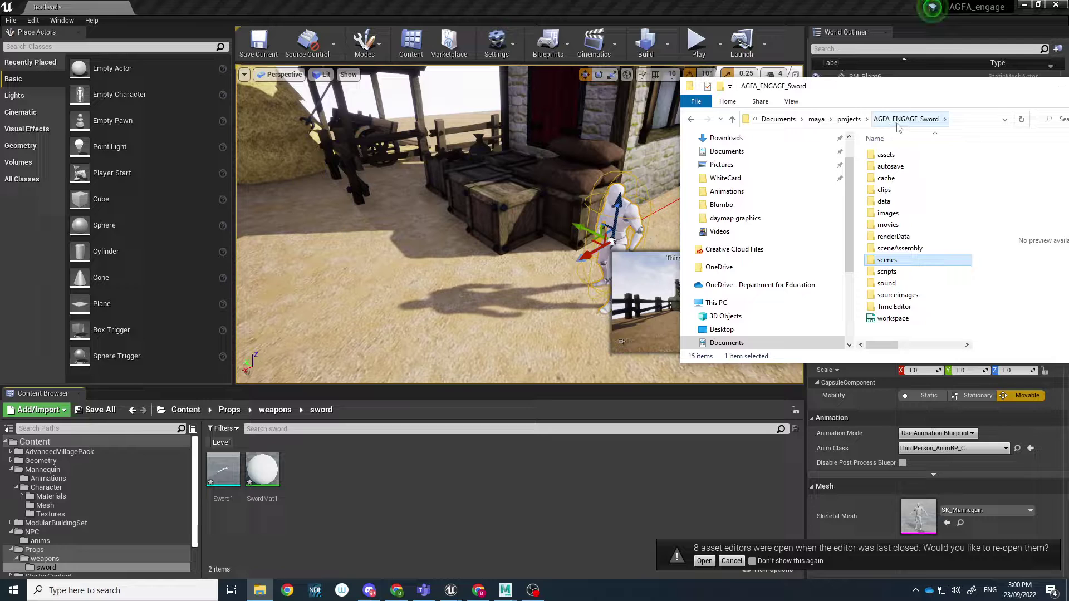
double_click(898, 296)
click(901, 248)
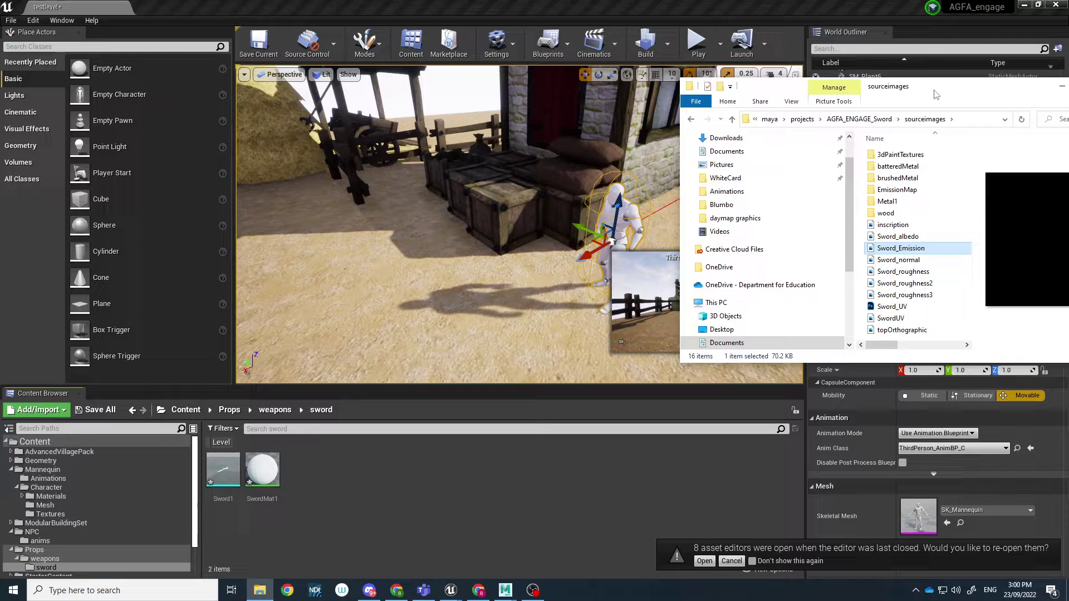
drag(936, 91, 762, 117)
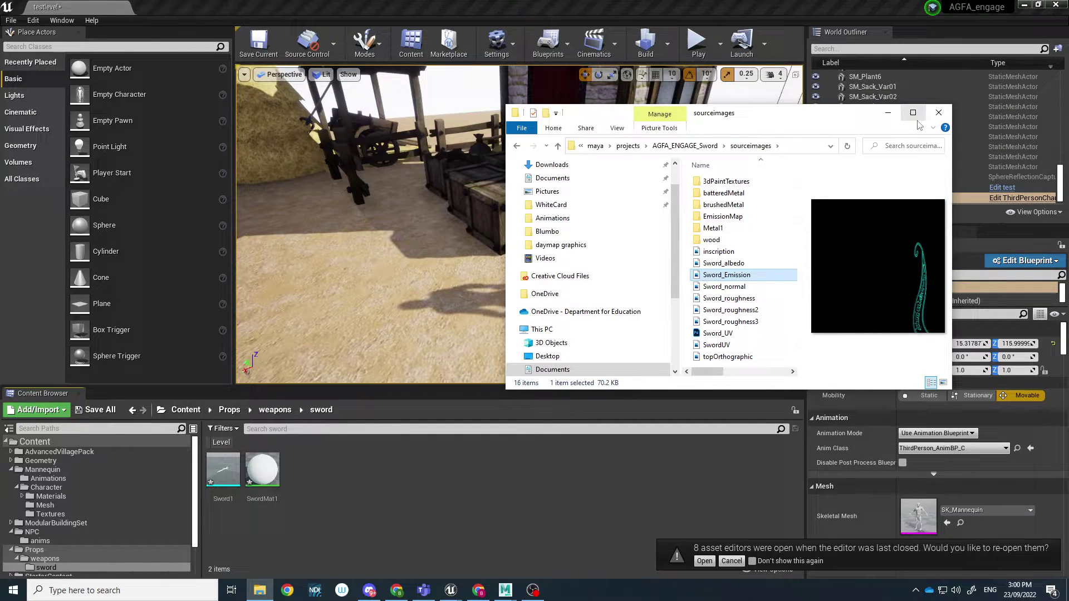
click(913, 112)
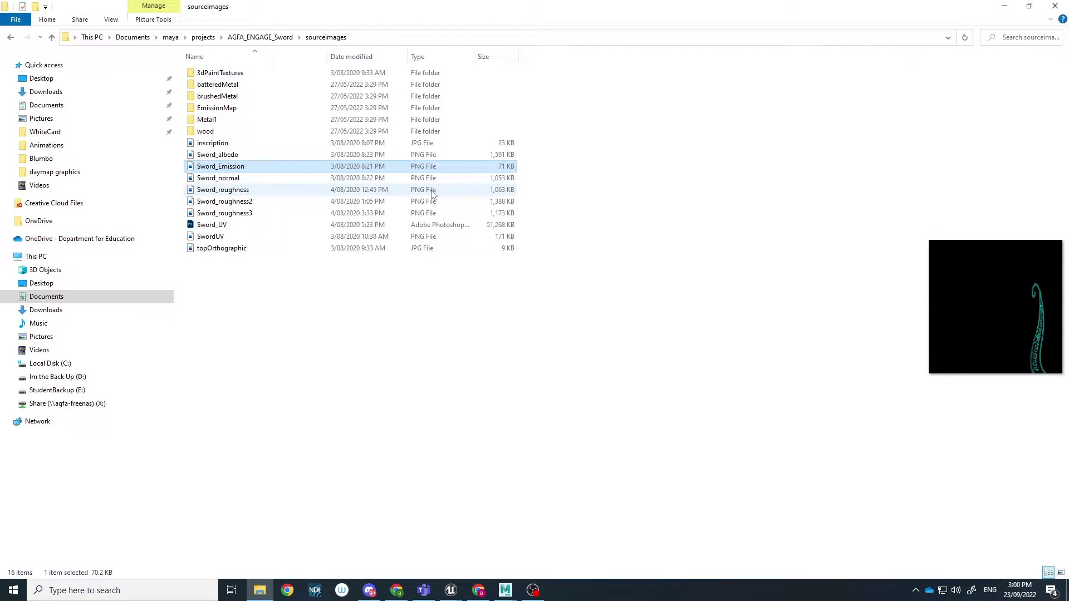
Step: Import Sword_albedo, Sword_Emission, Sword_normal and Sword_roughness3 into the sword folder, accepting Sword_normal as a normal map
ctrl+click(263, 166)
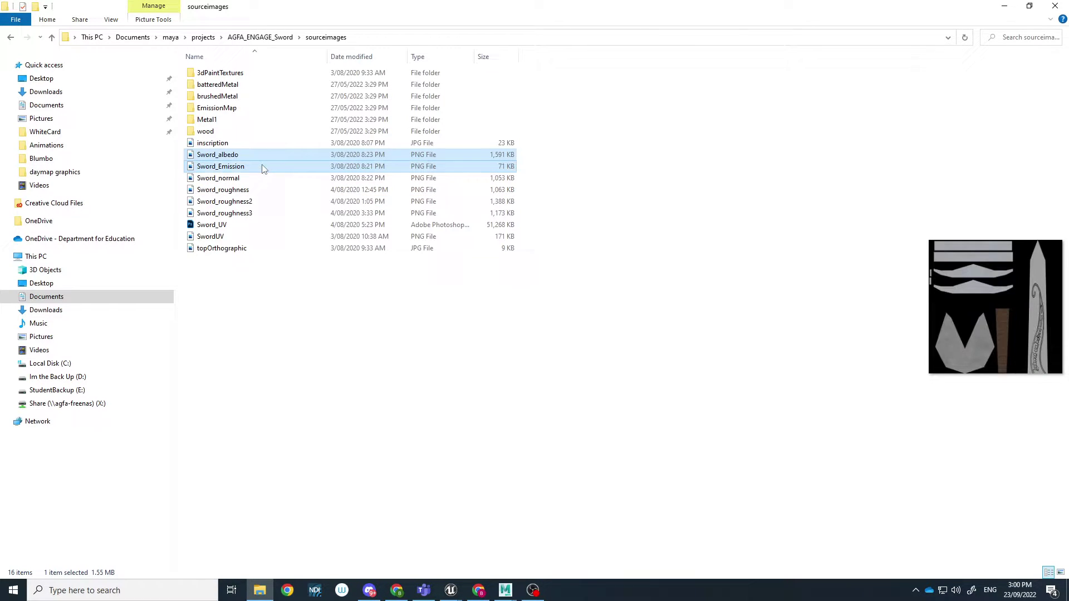
ctrl+click(258, 177)
ctrl+click(250, 215)
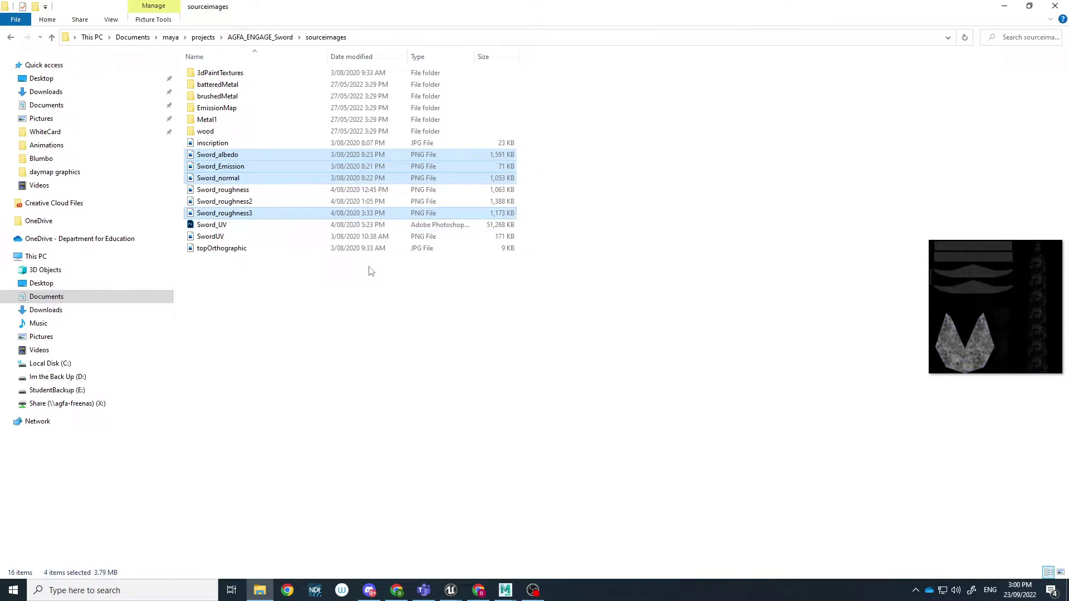
click(1028, 6)
drag(729, 275, 442, 485)
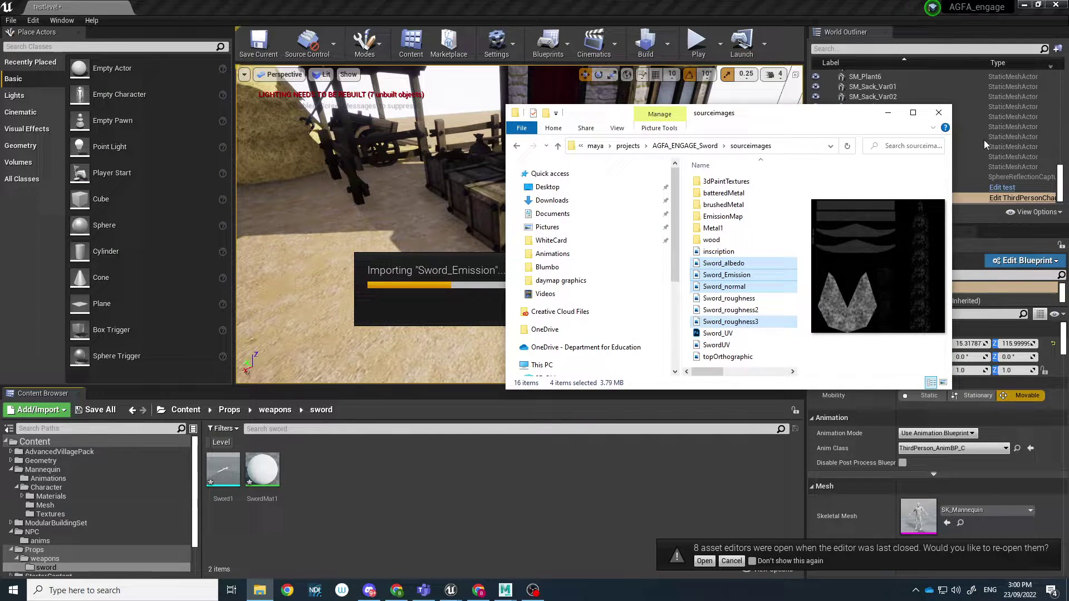
click(888, 113)
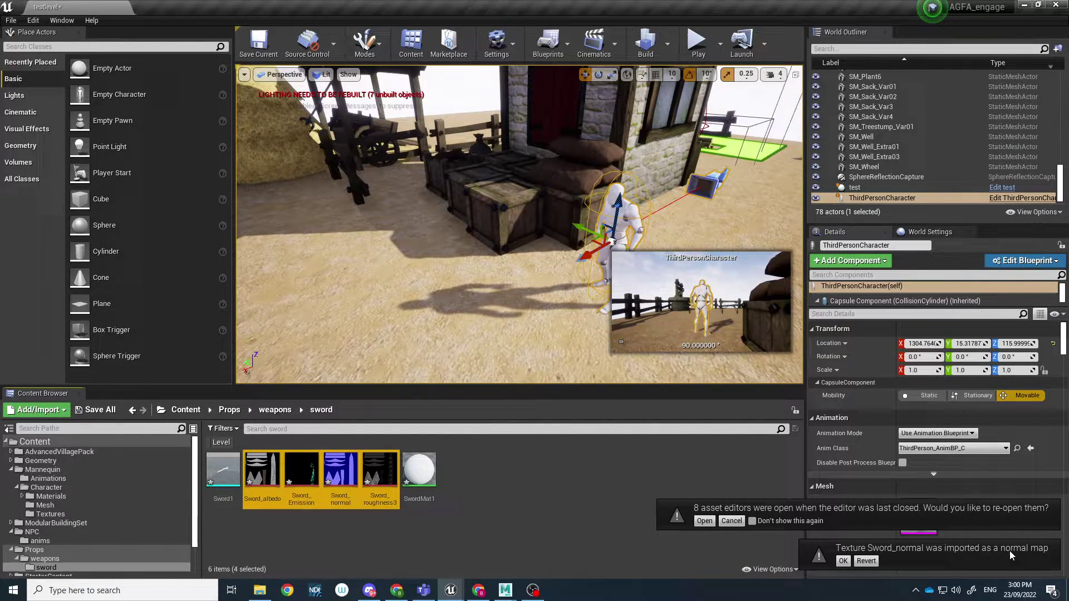
click(844, 561)
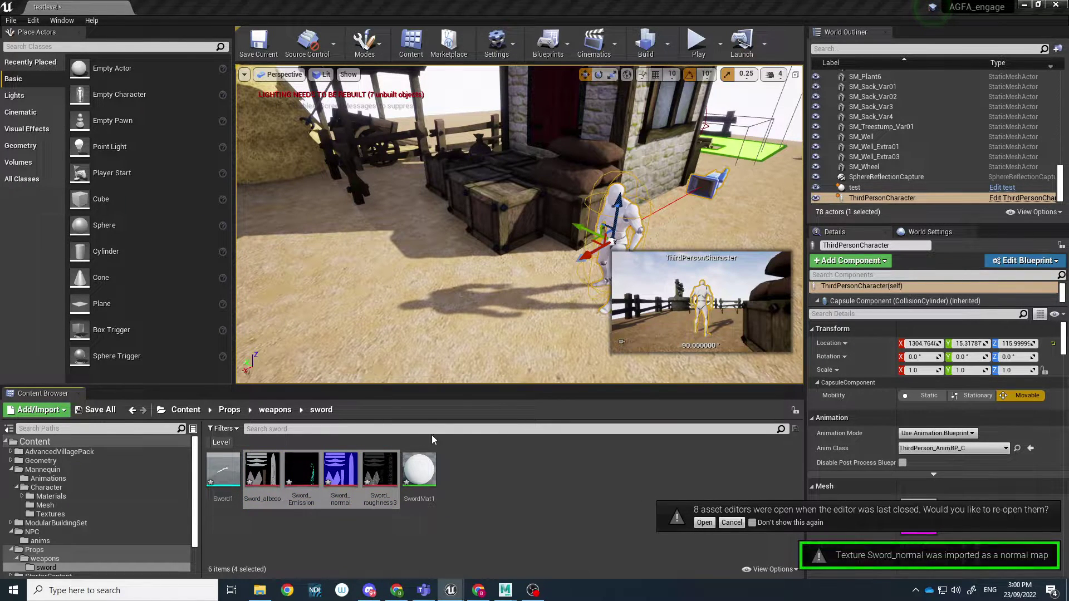
Step: Check the Sword_normal texture's details and decline reopening the previous asset editors
click(345, 467)
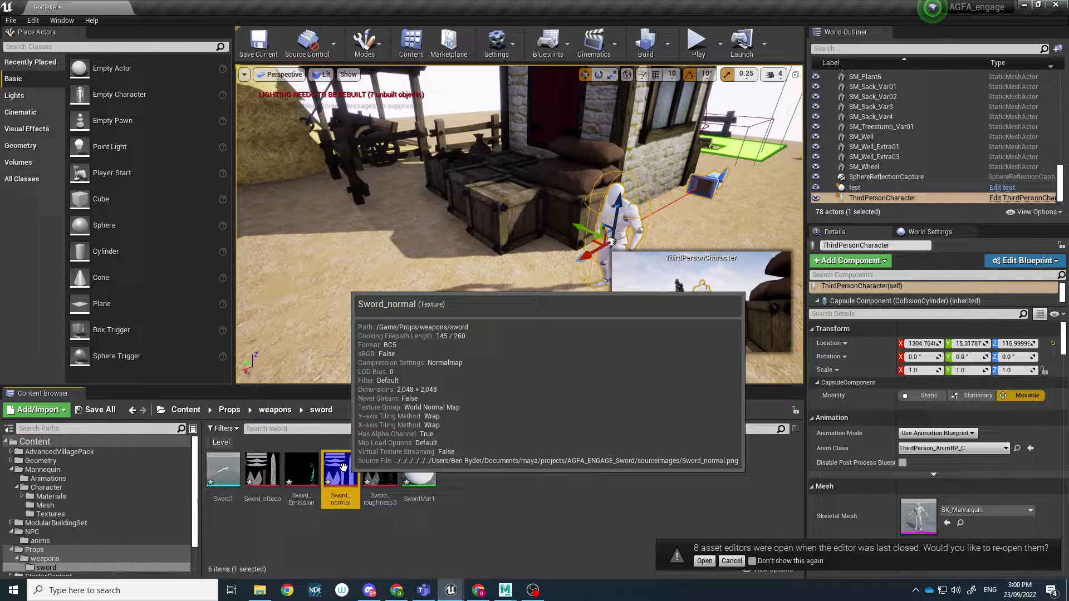
click(498, 479)
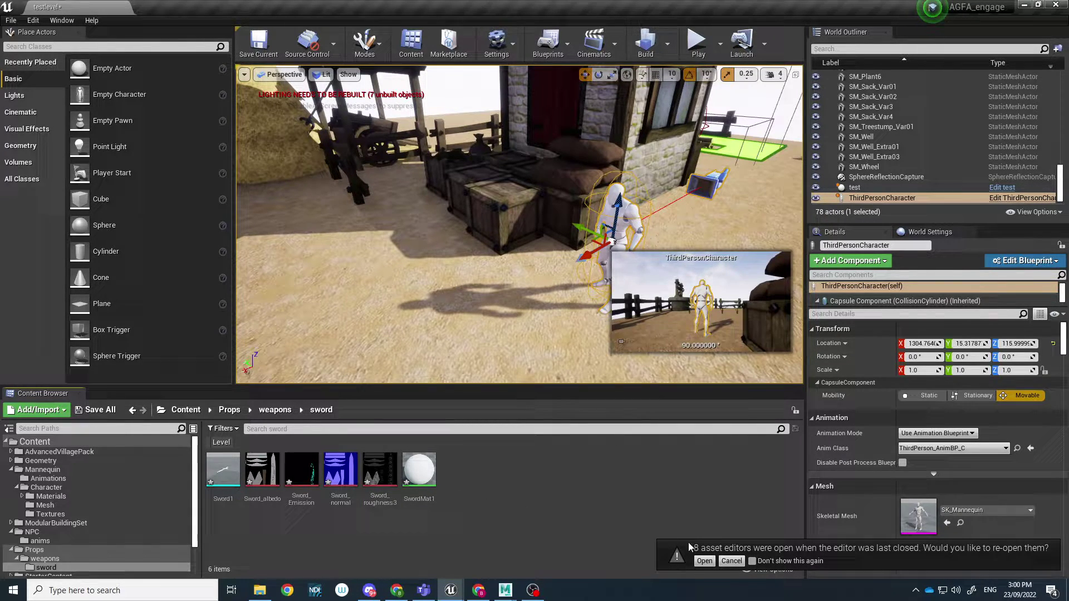
click(740, 561)
Step: Open the SwordMat1 material and delete the Param node feeding its Base Color
double_click(419, 471)
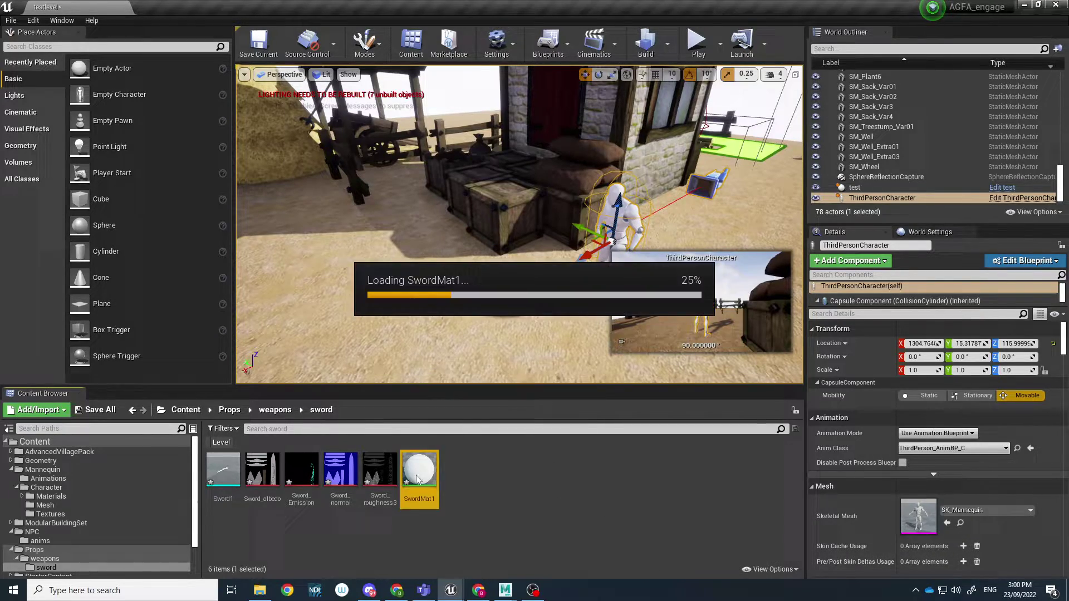
drag(572, 119, 848, 120)
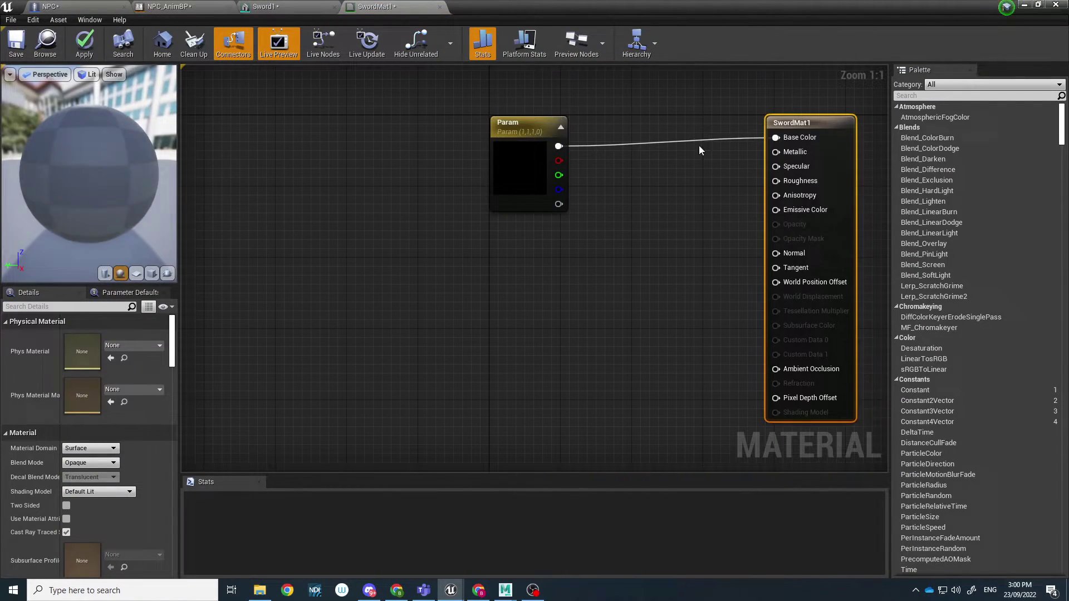
drag(520, 148, 475, 139)
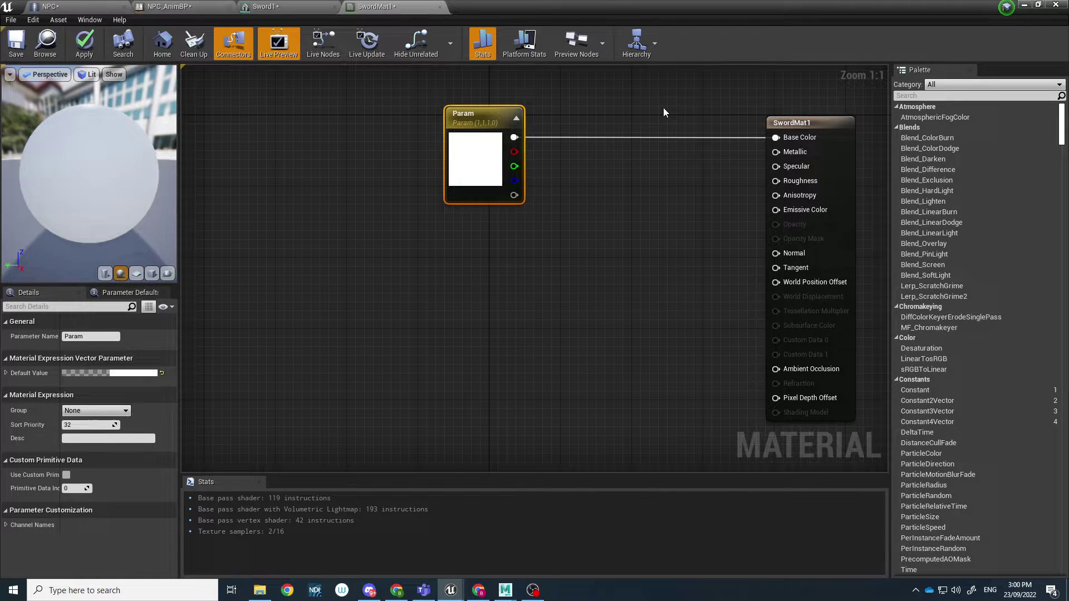
key(Delete)
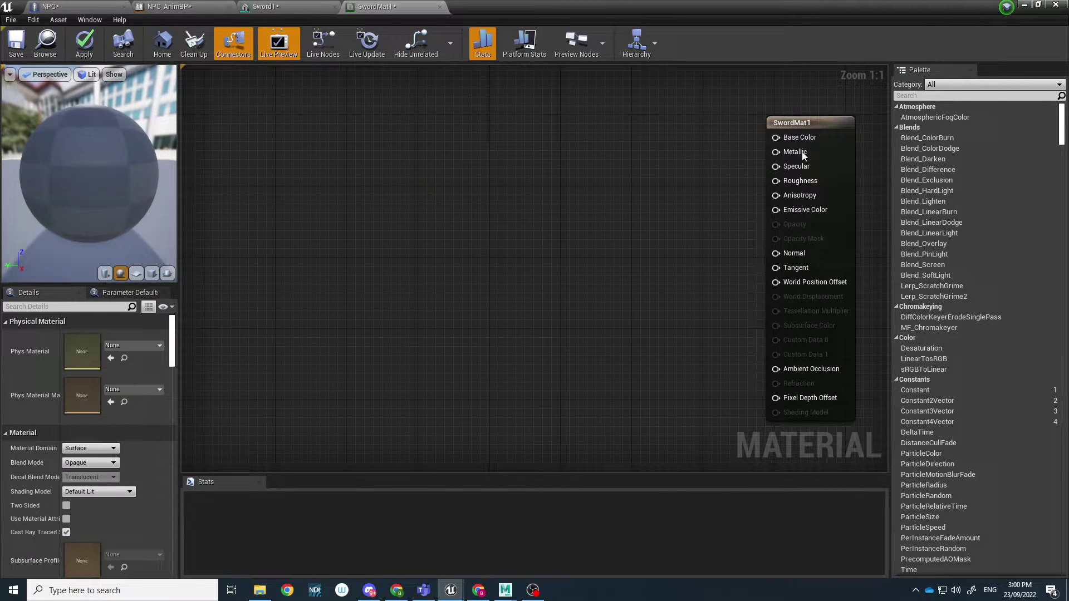
drag(815, 128, 788, 128)
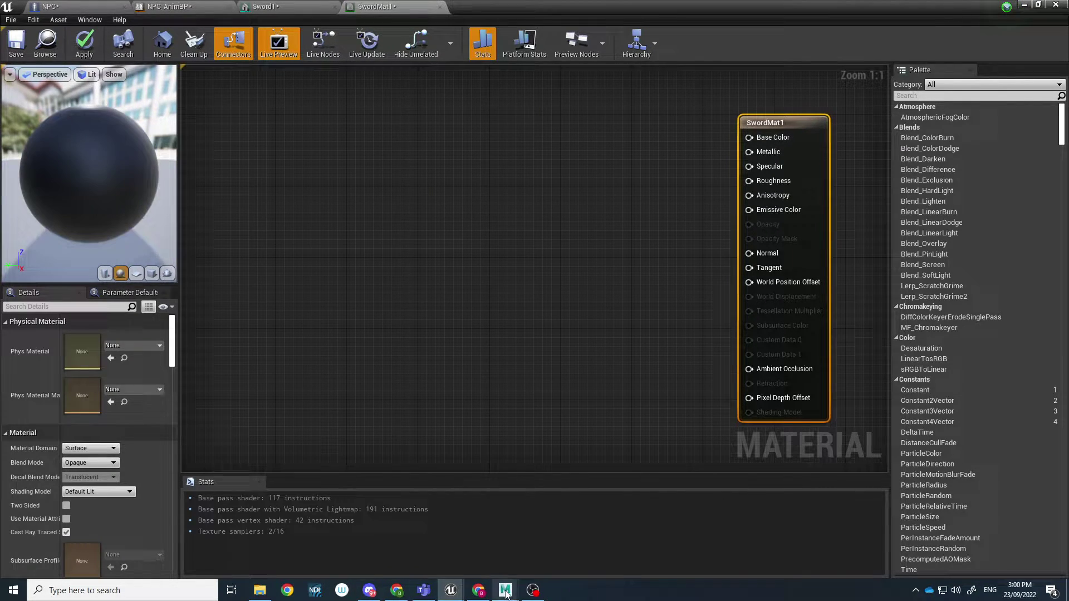
Step: Switch to the sting.mb scene in Maya, review the sword's SwordMat1 material attributes, and return to Unreal
mouse_move(505, 589)
click(564, 543)
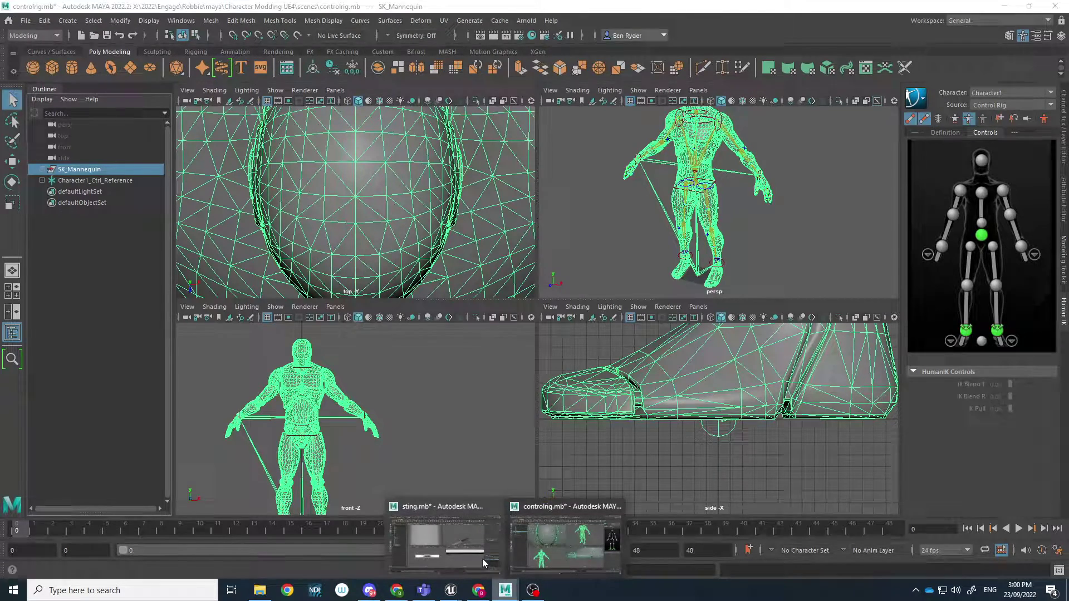
click(482, 557)
click(736, 241)
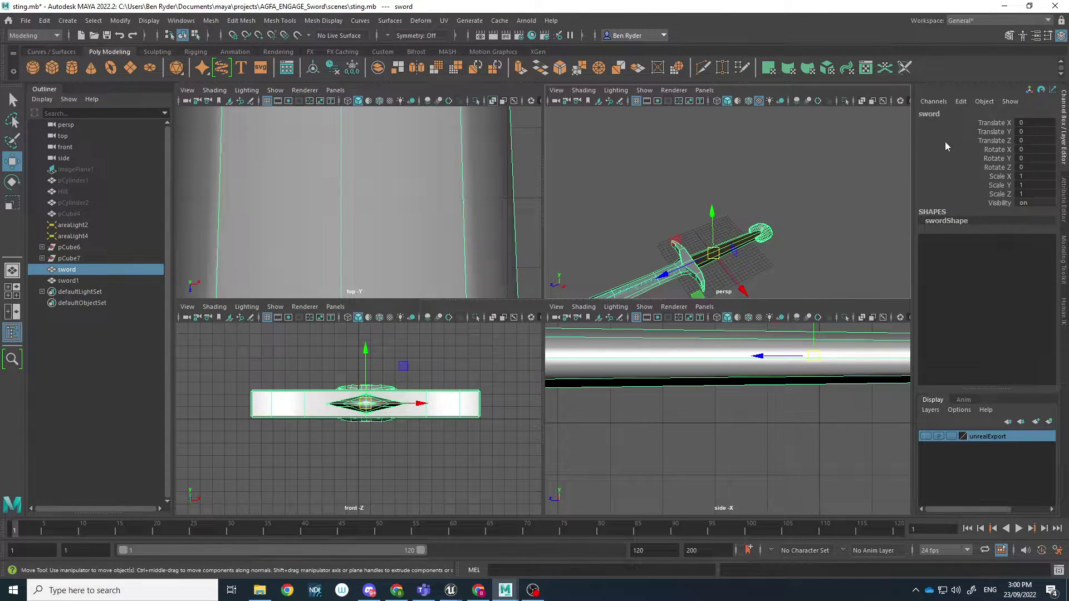
click(1036, 35)
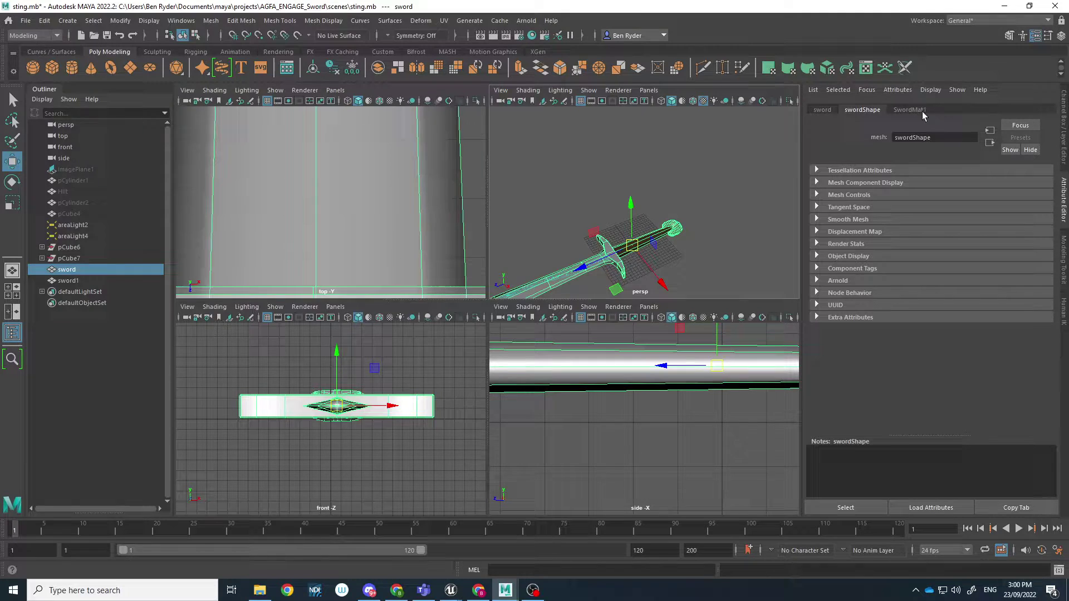
click(910, 110)
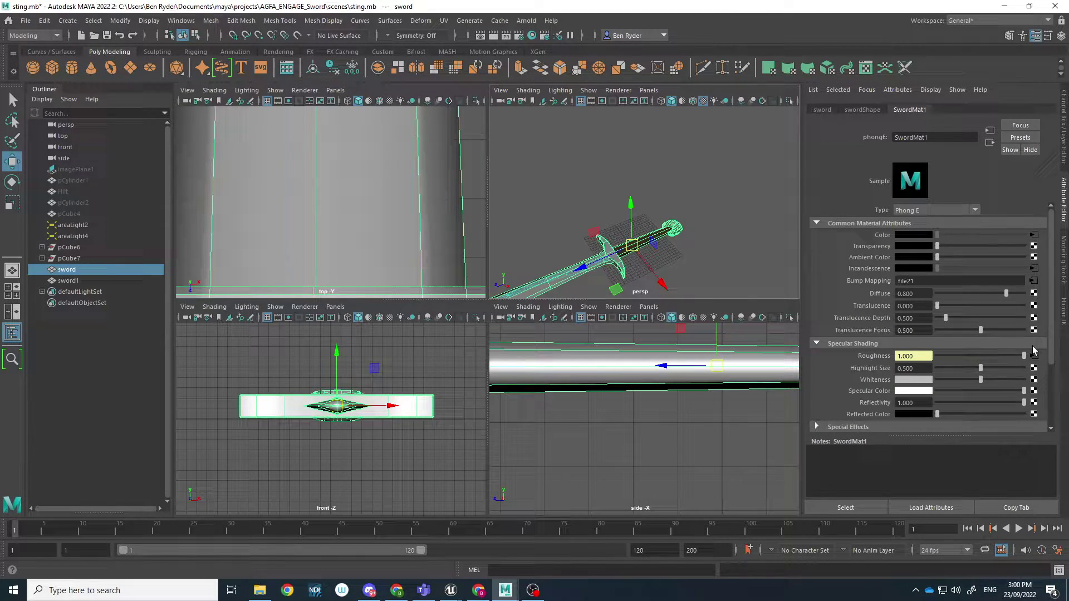
click(1009, 6)
click(1006, 6)
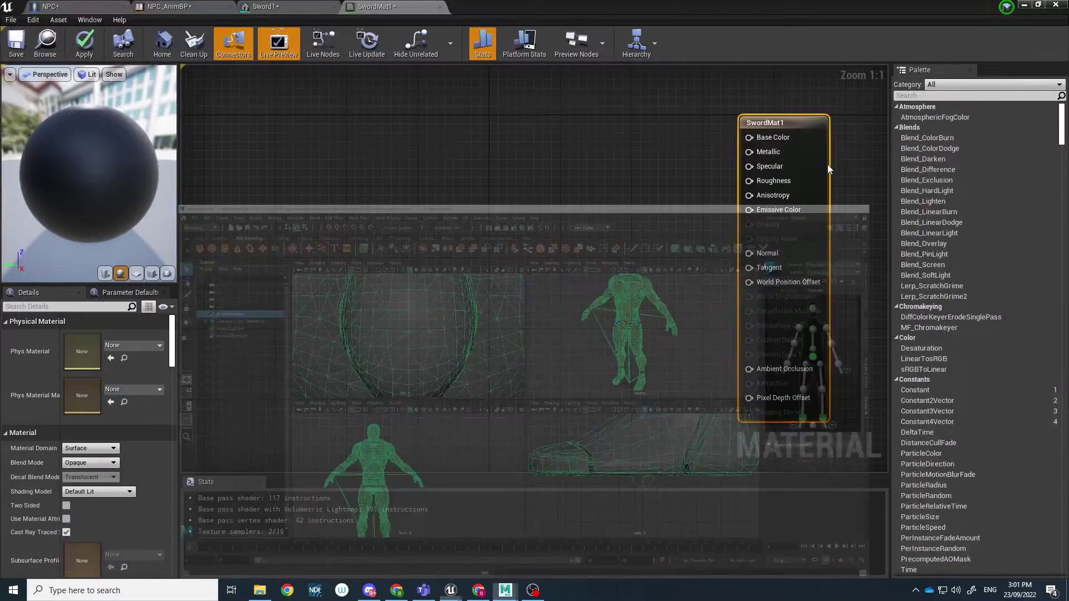
Step: Add the albedo, emission, normal and roughness3 sword textures to the SwordMat1 graph as texture samples
drag(793, 131, 801, 131)
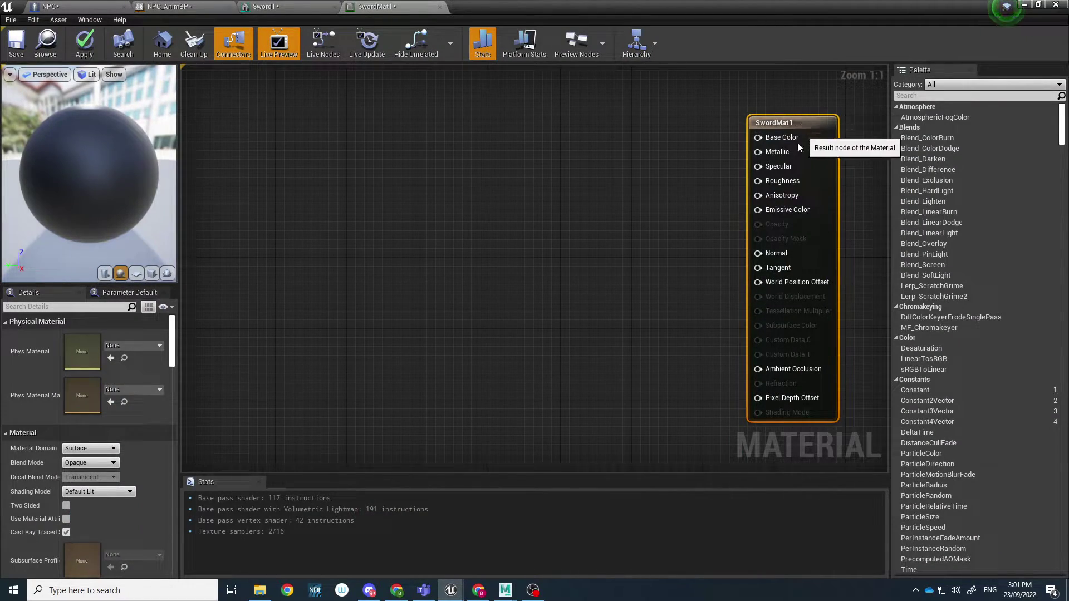
click(1038, 5)
click(265, 481)
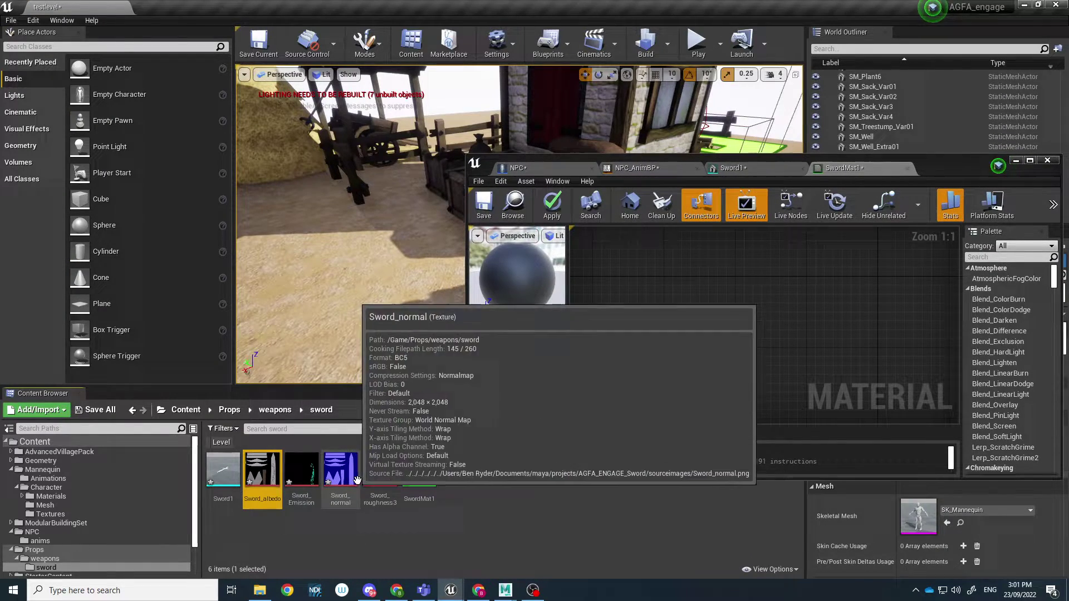
shift+click(381, 471)
drag(262, 470, 813, 308)
click(1029, 161)
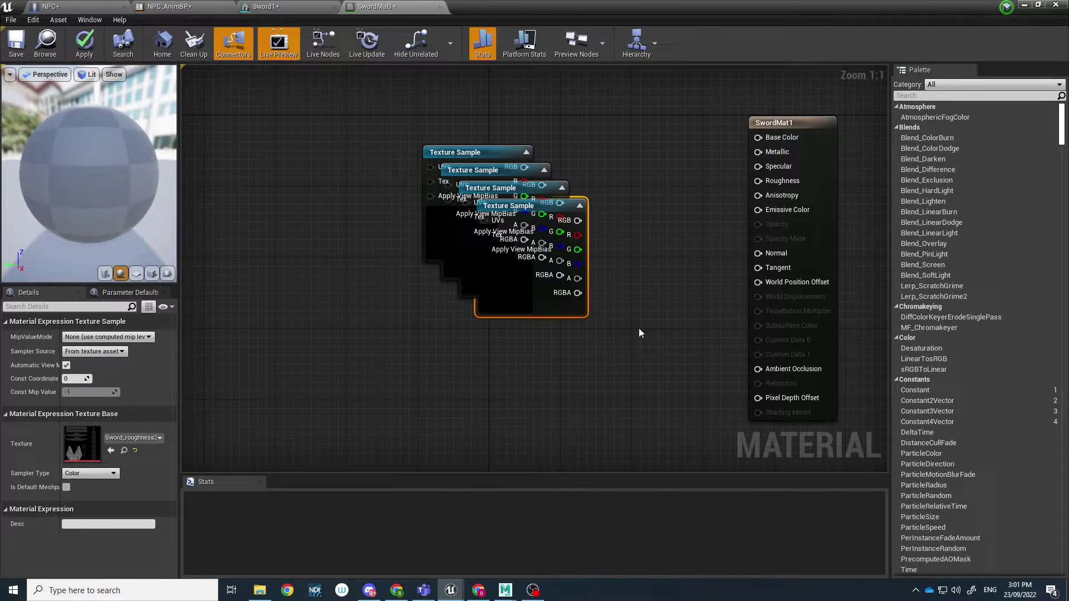
Step: Spread the four overlapping Texture Sample nodes into a vertical column beside the SwordMat1 result node
drag(530, 297, 506, 370)
drag(491, 152, 496, 67)
drag(482, 277, 461, 346)
right_drag(592, 392, 598, 270)
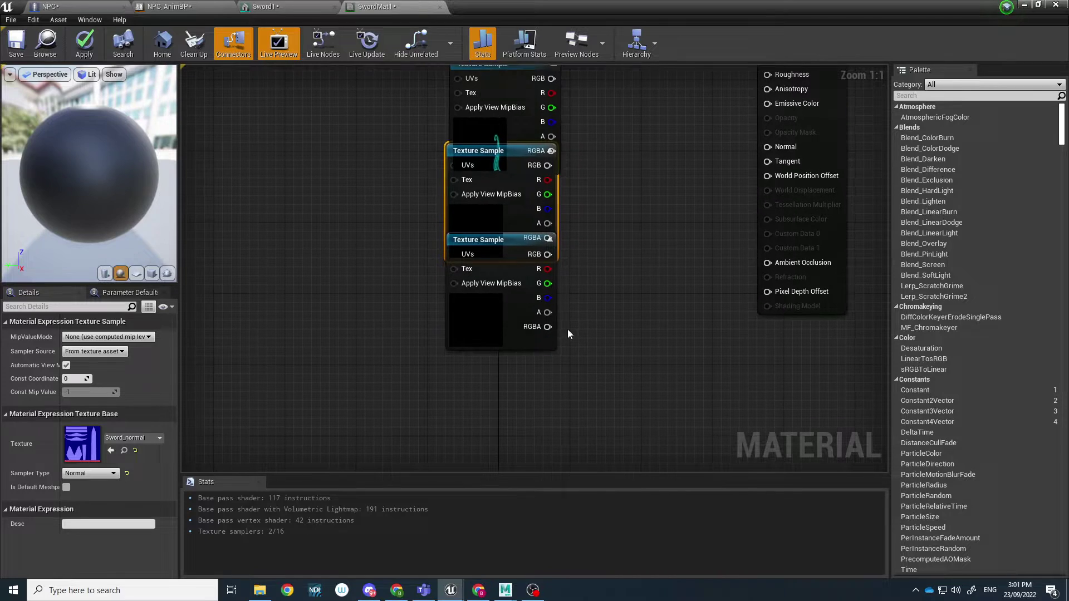
drag(483, 319, 469, 469)
drag(506, 162, 473, 321)
right_drag(561, 178, 560, 360)
drag(481, 296, 468, 364)
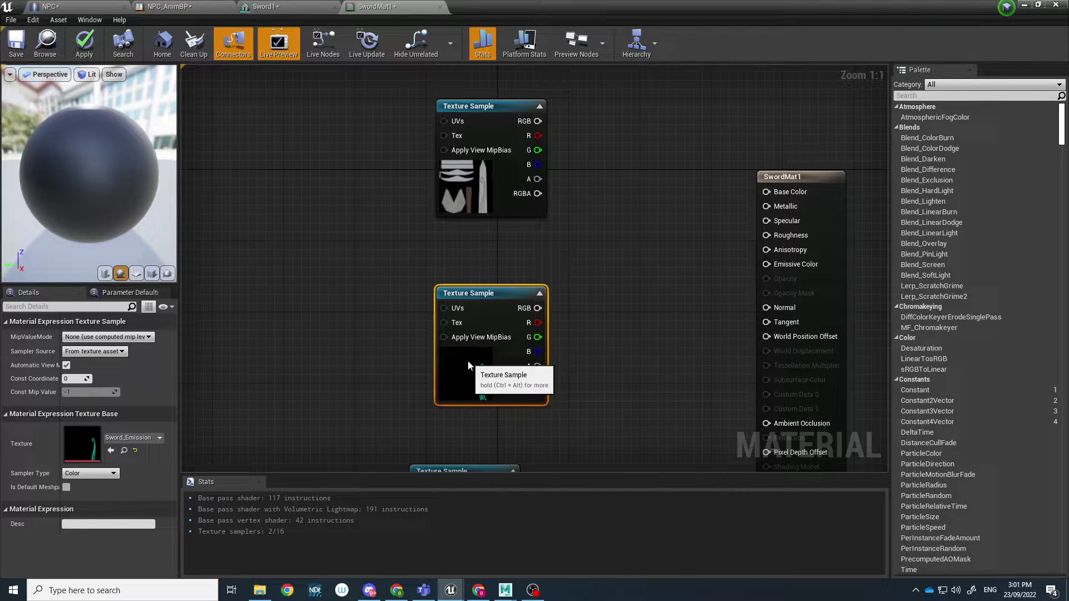
Step: Connect Sword_albedo RGB to Base Color and Sword_Emission RGB to Emissive Color, and move the emission node closer beneath the albedo node
click(516, 143)
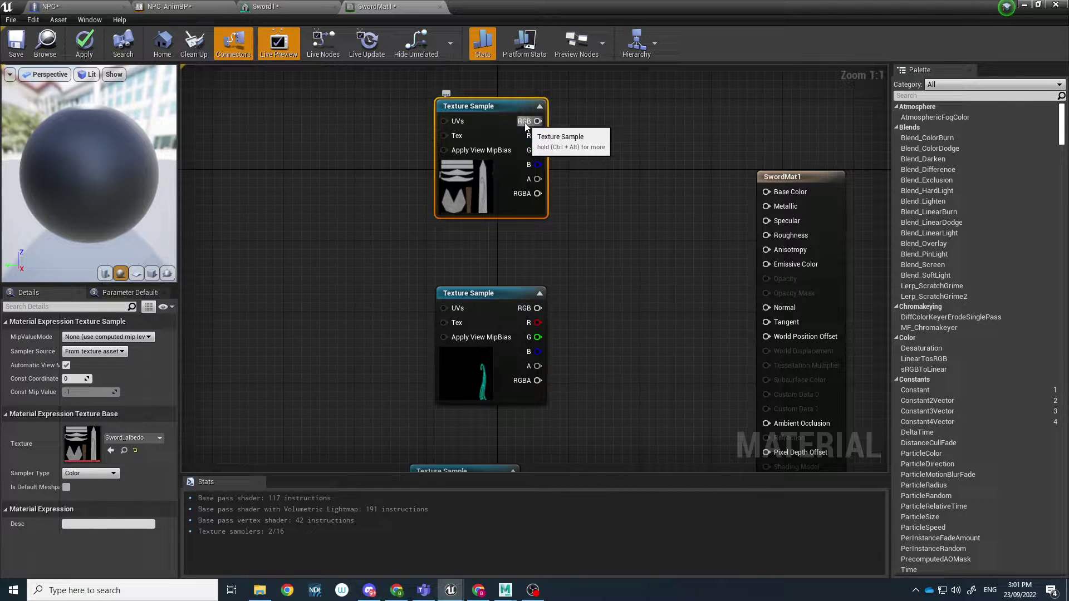
drag(535, 122, 767, 192)
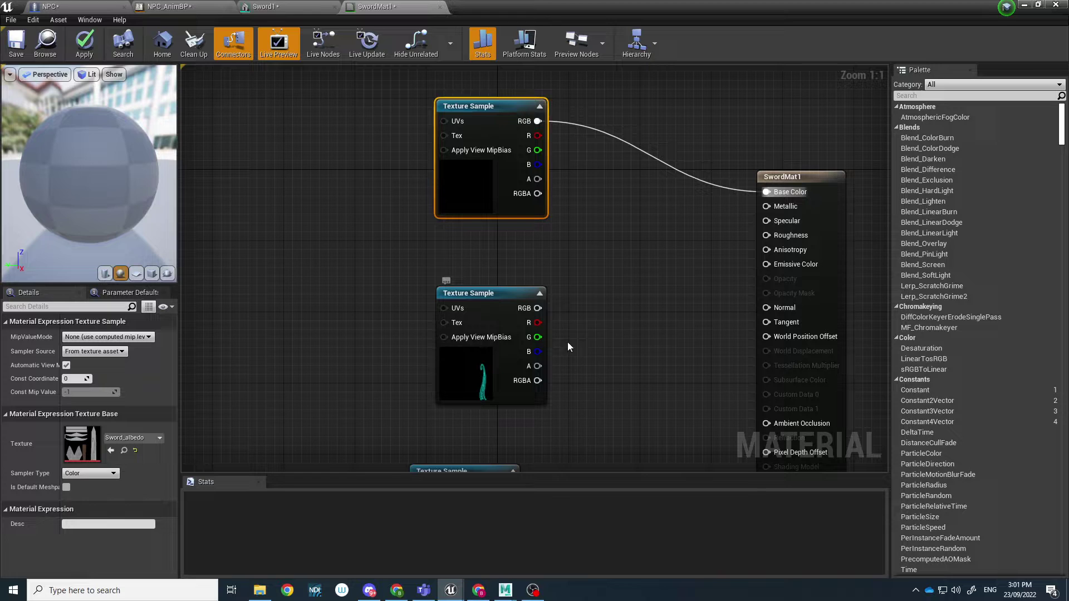
drag(537, 308, 766, 264)
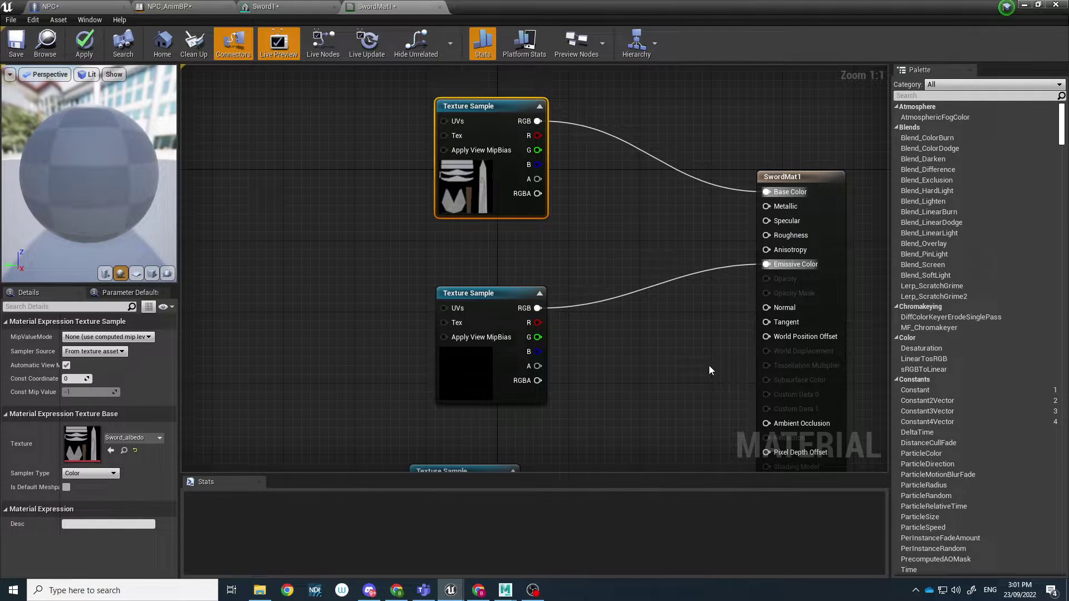
right_drag(487, 277, 477, 211)
click(478, 210)
drag(482, 226, 465, 190)
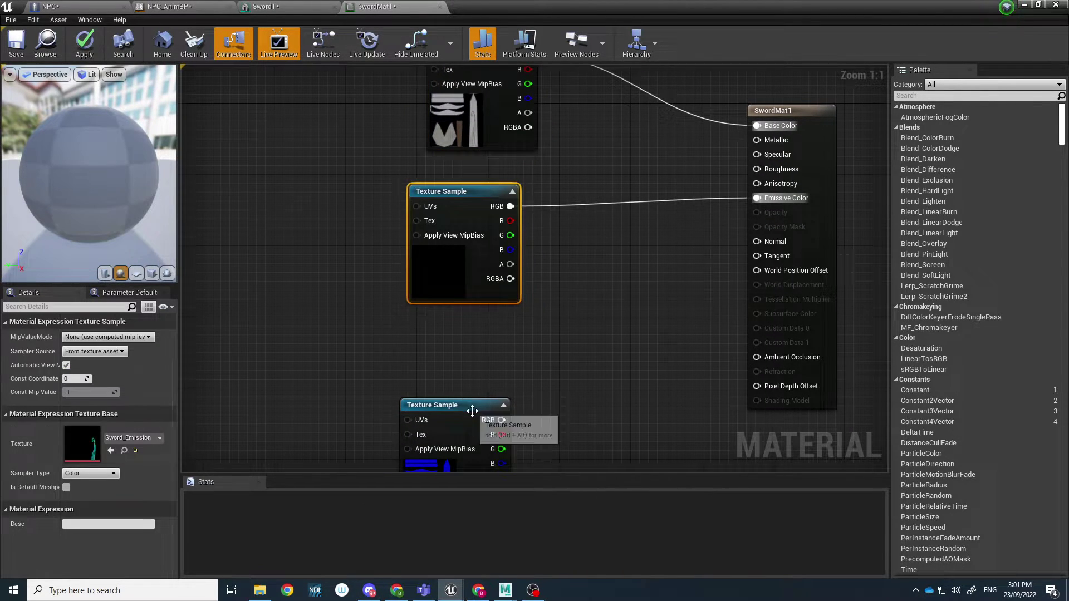
Step: Move the Sword_normal node beneath the emission node, then connect Sword_normal RGB to Normal and Sword_roughness3 RGB to Roughness
drag(471, 410, 625, 318)
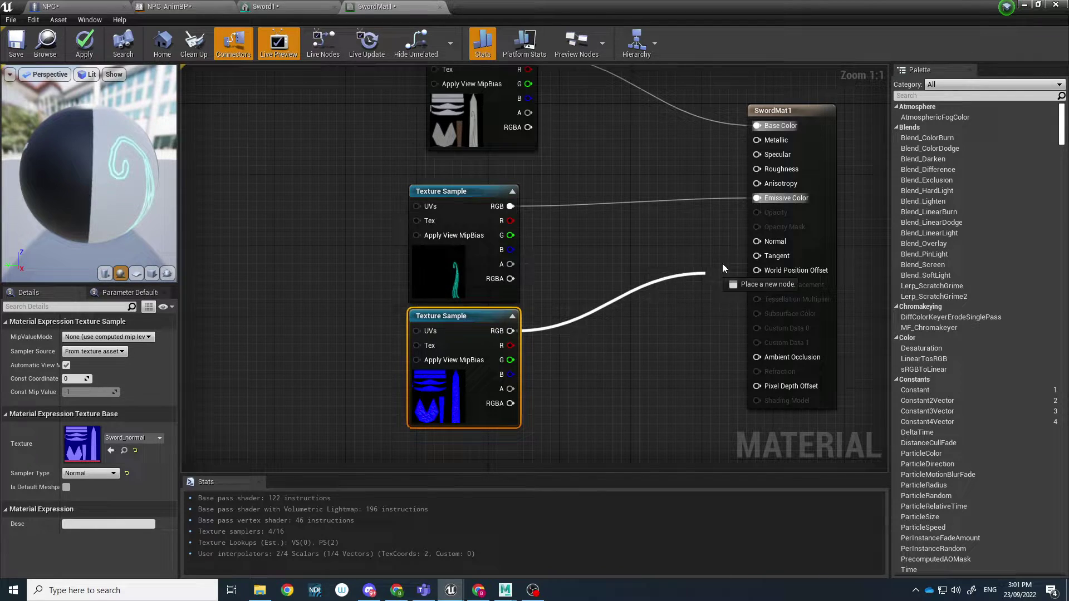
drag(767, 250, 765, 245)
right_drag(636, 381, 634, 203)
click(450, 327)
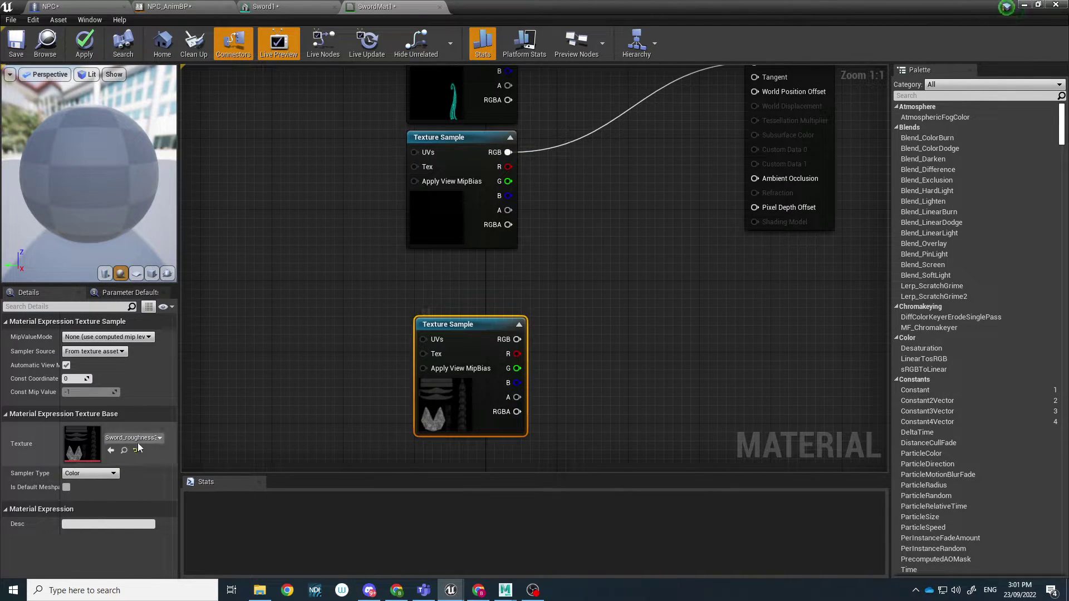
drag(467, 345, 754, 184)
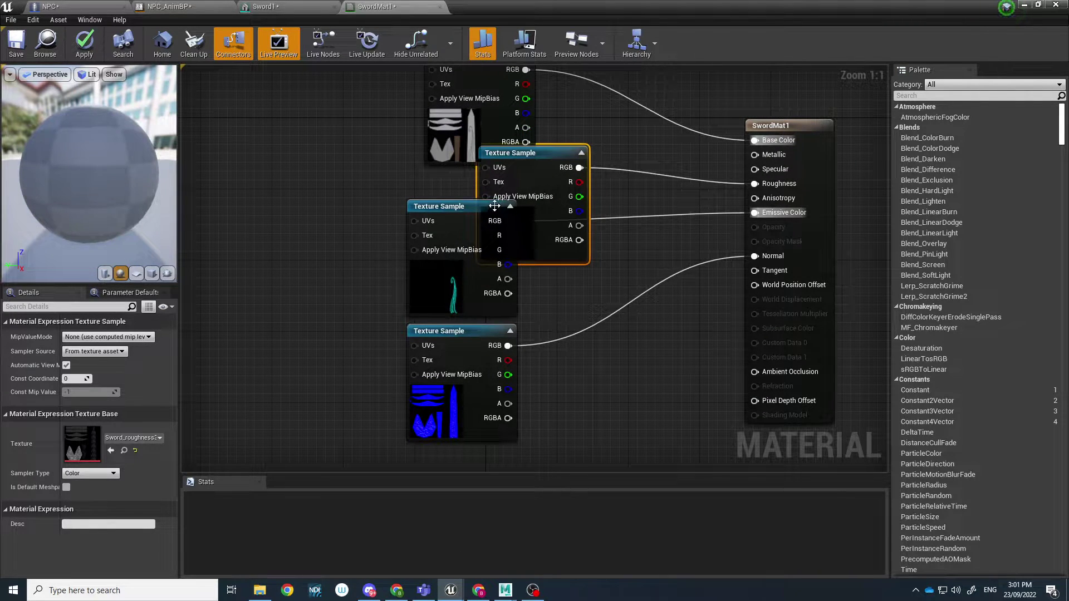
Step: Rearrange the Texture Sample nodes so the roughness node sits between albedo and emission, with space left below the albedo node
drag(357, 275, 452, 422)
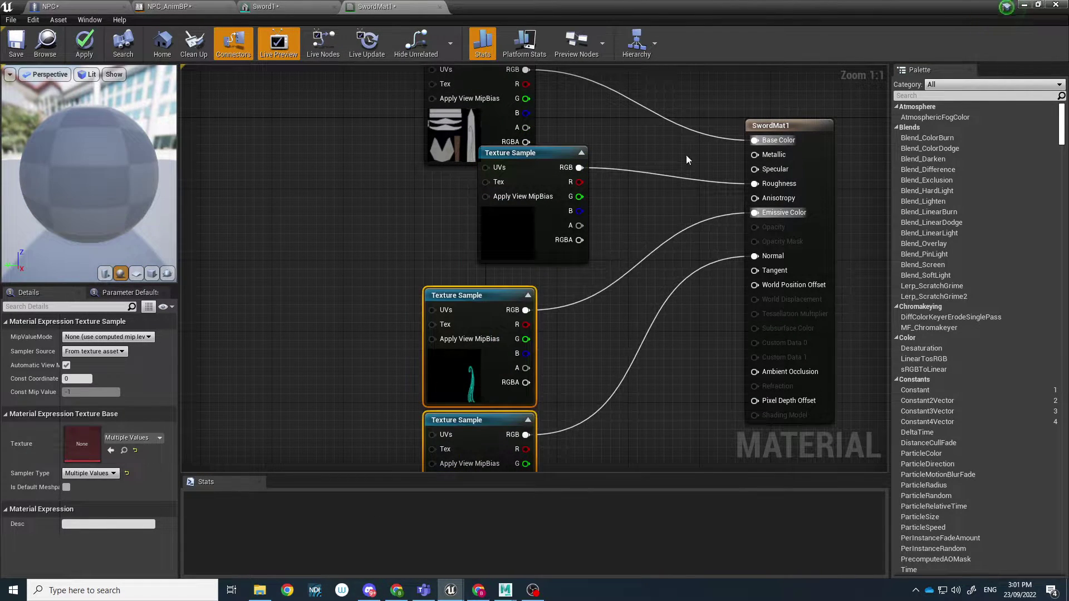
drag(511, 191, 462, 210)
drag(119, 179, 100, 189)
mouse_move(470, 127)
mouse_down()
mouse_move(479, 61)
mouse_move(462, 119)
mouse_up()
Step: Add a Constant node connected to the Metallic input of SwordMat1
drag(755, 253, 680, 245)
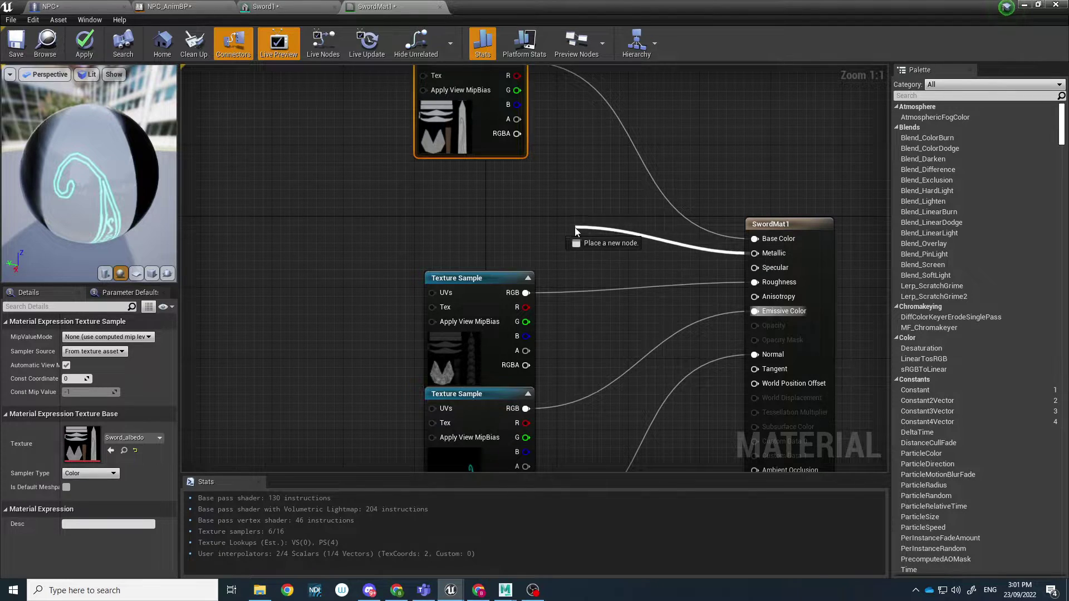
drag(575, 231, 576, 231)
text(constant)
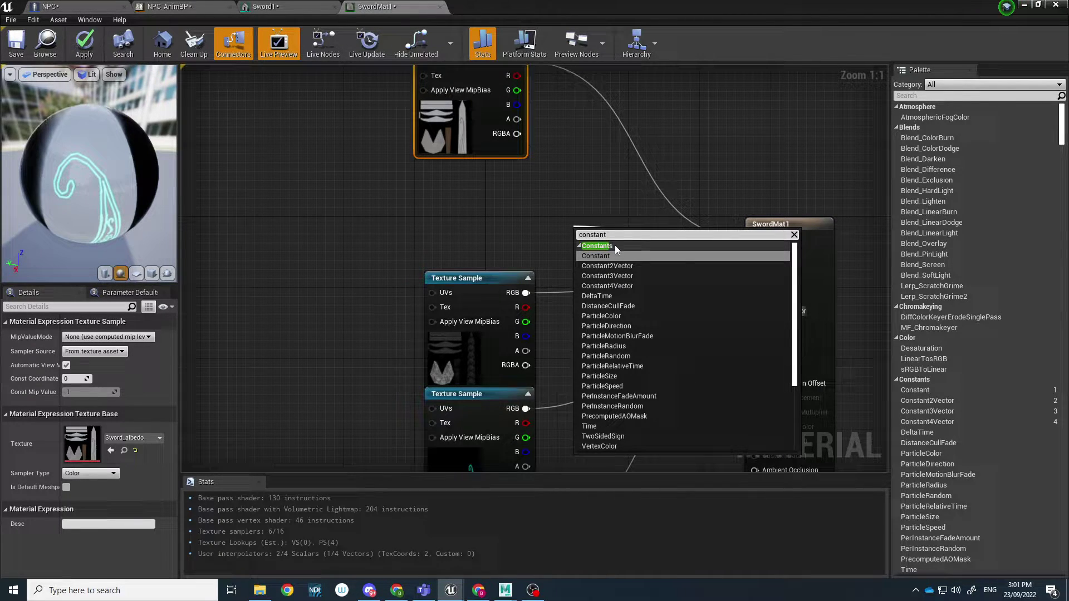
click(617, 256)
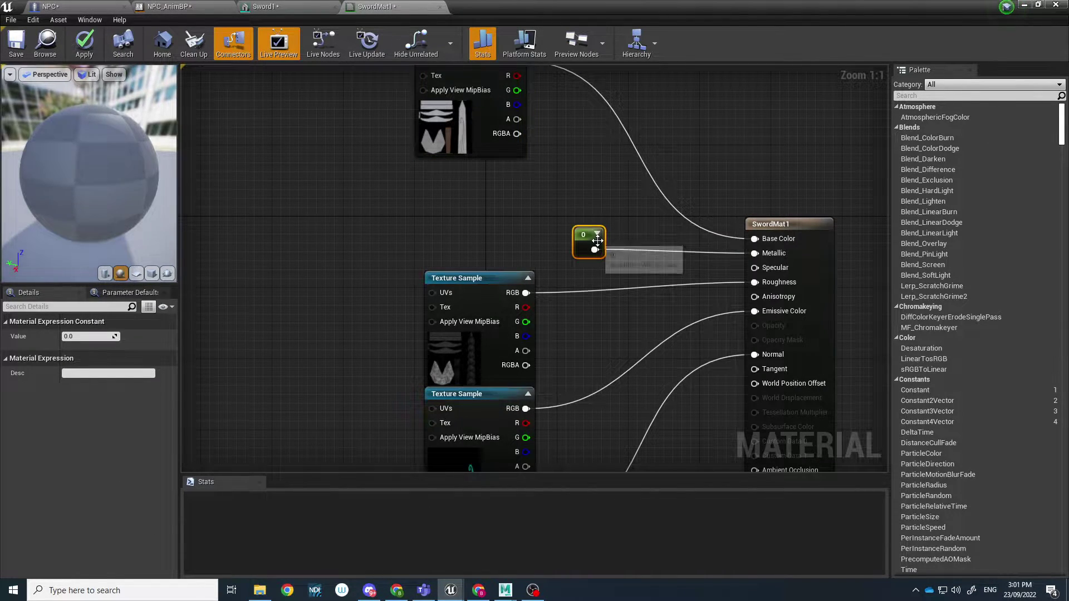
Step: Try metallic constant values of 0.5, 0.2, 8 and 0, comparing their effect on the preview sphere
click(77, 337)
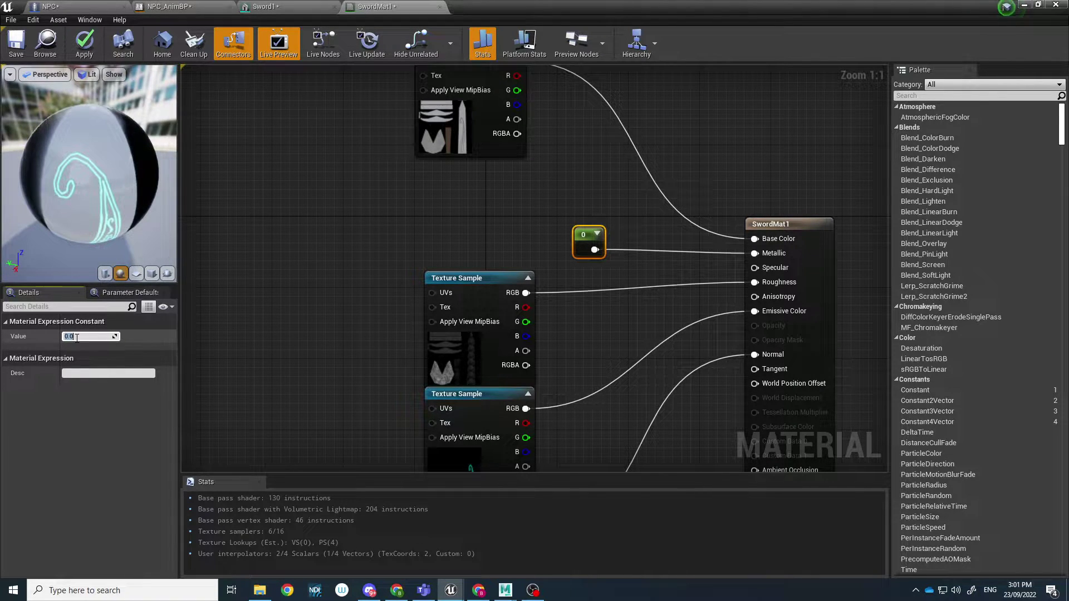
key(Return)
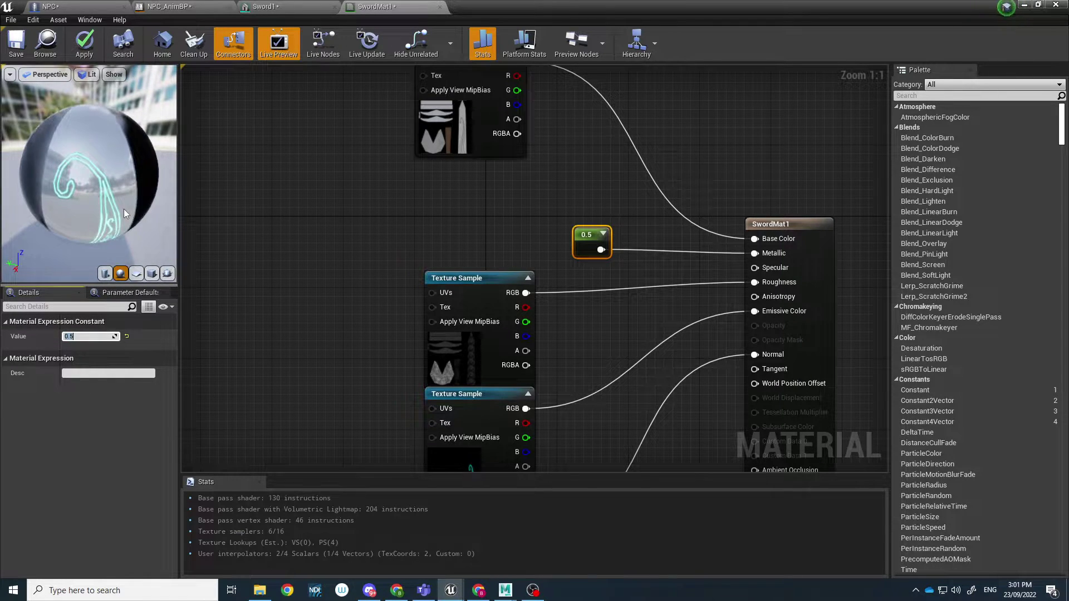
drag(123, 209, 150, 195)
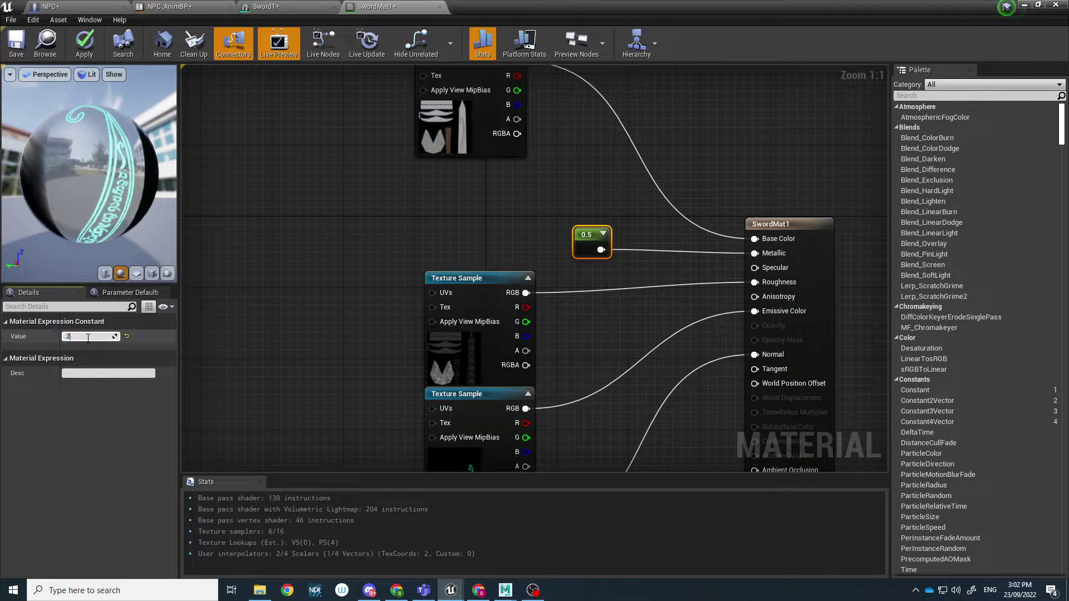
key(Return)
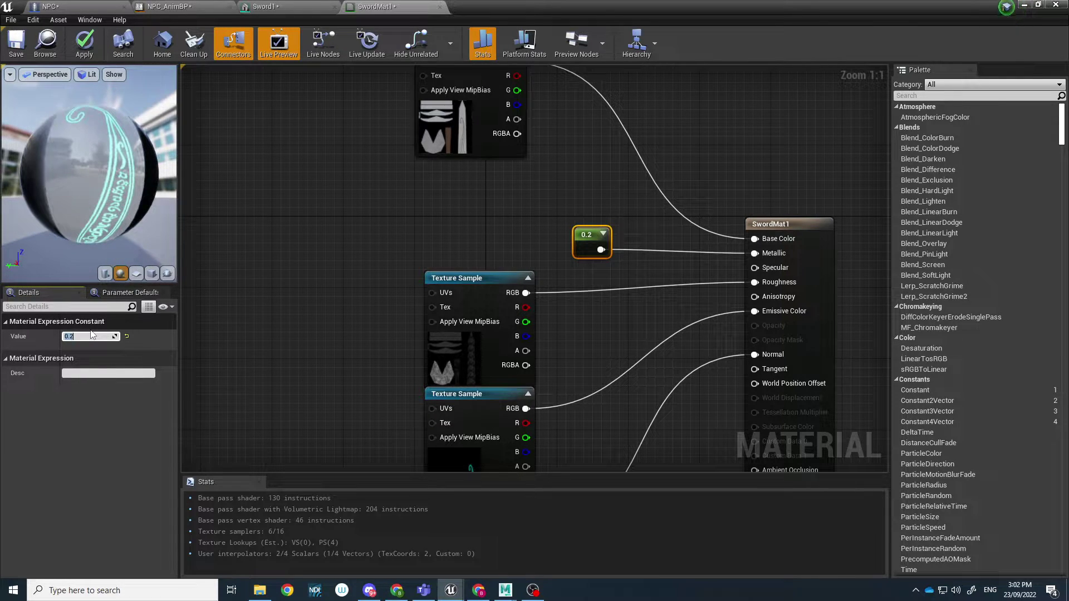
key(Return)
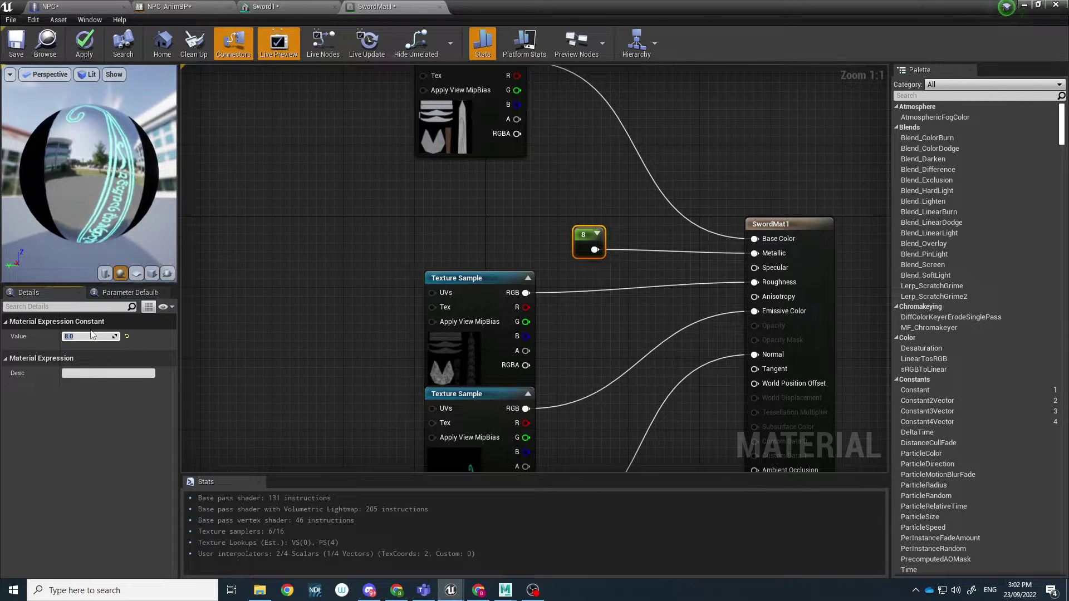
text(0)
key(Return)
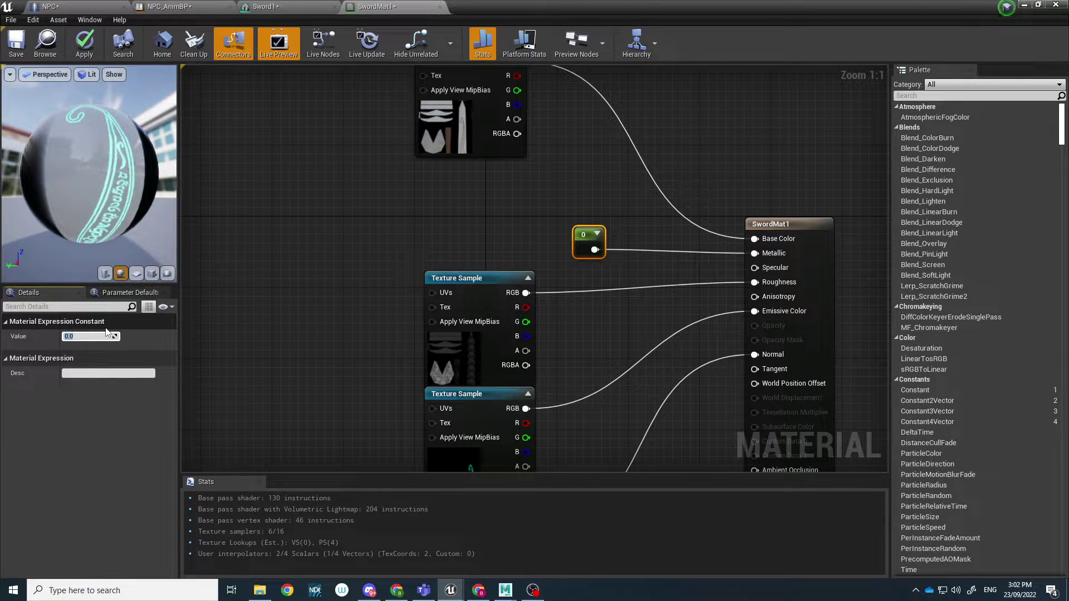
Step: Set the metallic constant's value to -0.5 and save the SwordMat1 material
text(5)
key(Return)
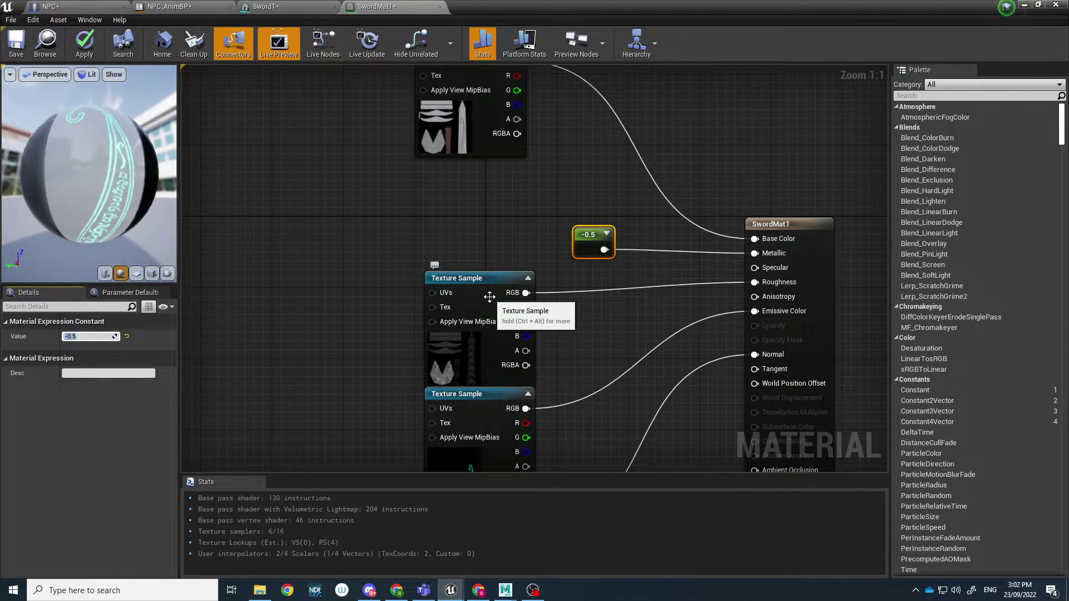
click(25, 42)
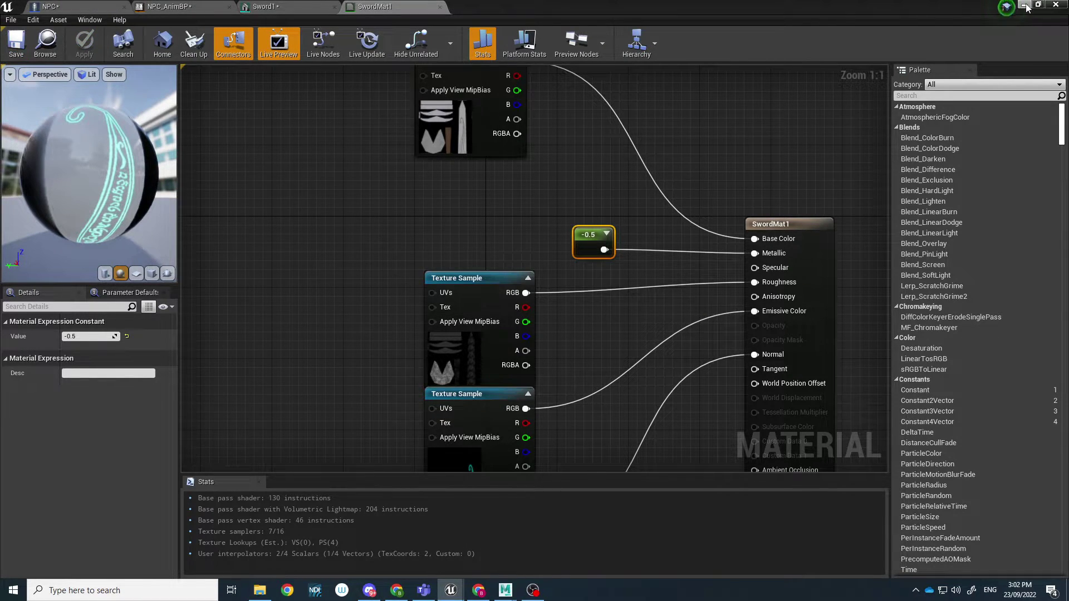
Step: Open the Sword1 static mesh from the sword folder and inspect the textured sword from several angles
click(1025, 5)
click(578, 494)
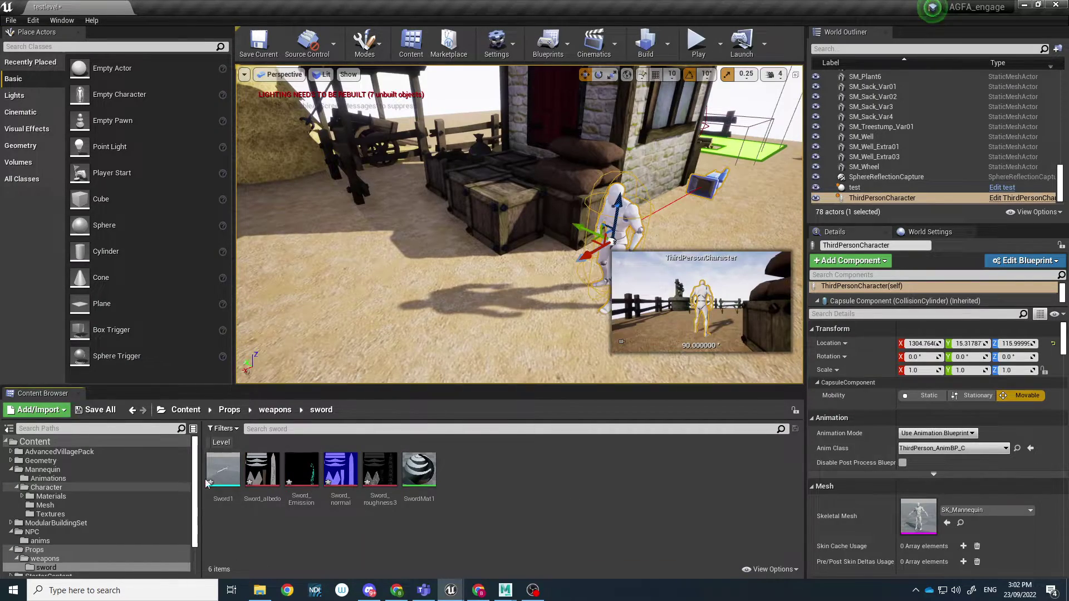
click(227, 475)
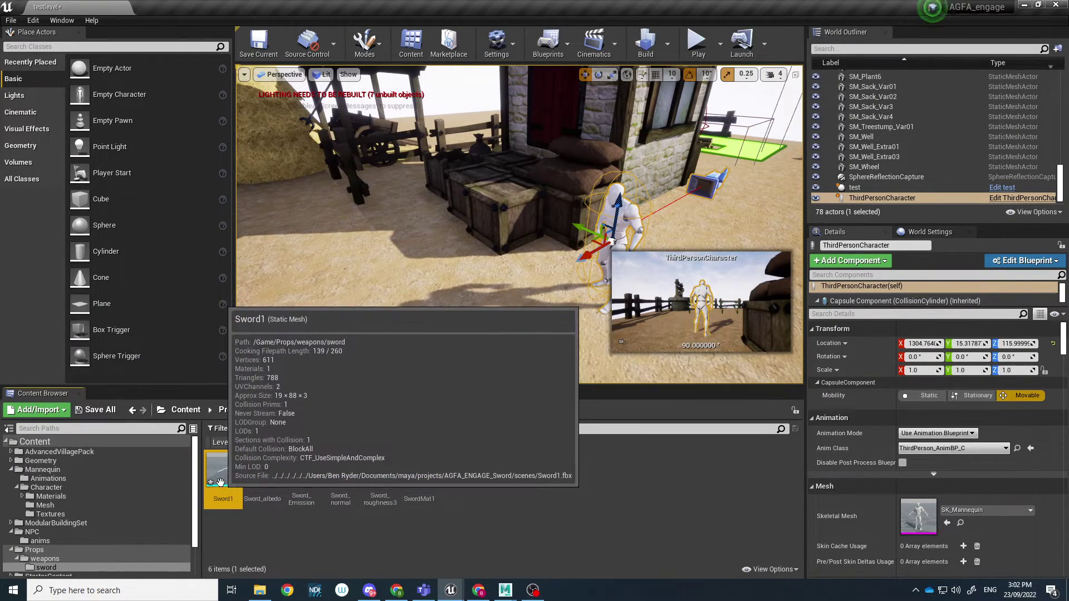
double_click(220, 482)
drag(668, 340, 662, 340)
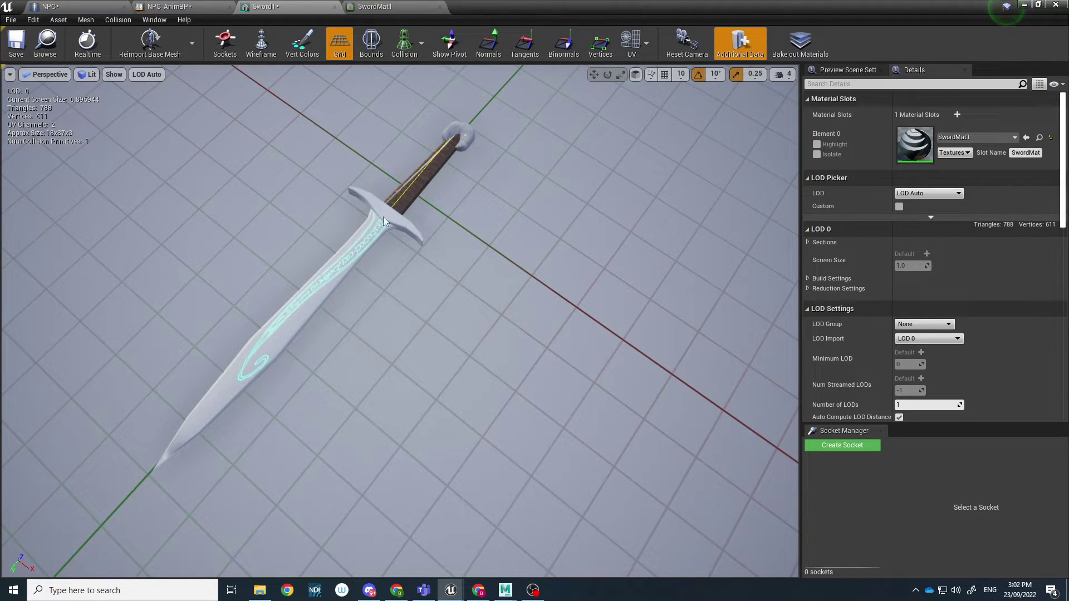
drag(364, 275, 365, 305)
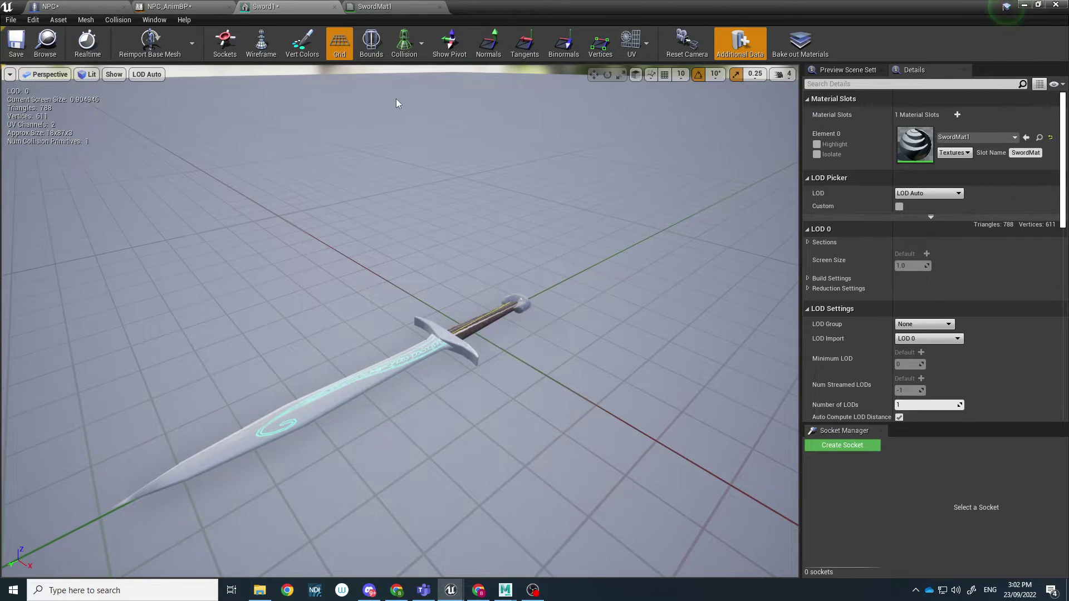
Step: Display the sword's simple collision outline, hide it again, and return to the level
click(413, 48)
click(422, 75)
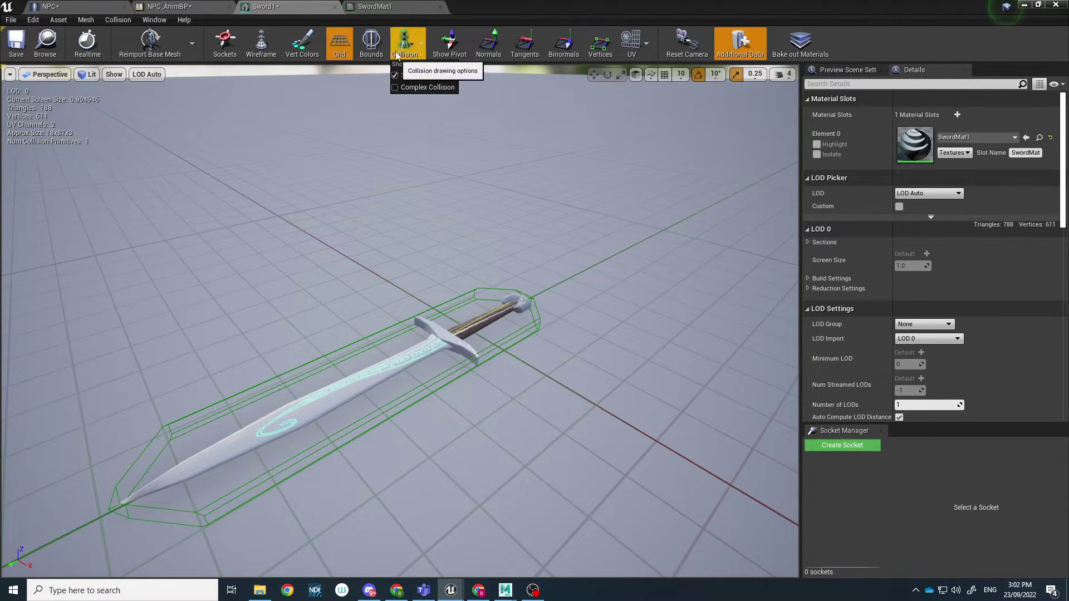
click(424, 74)
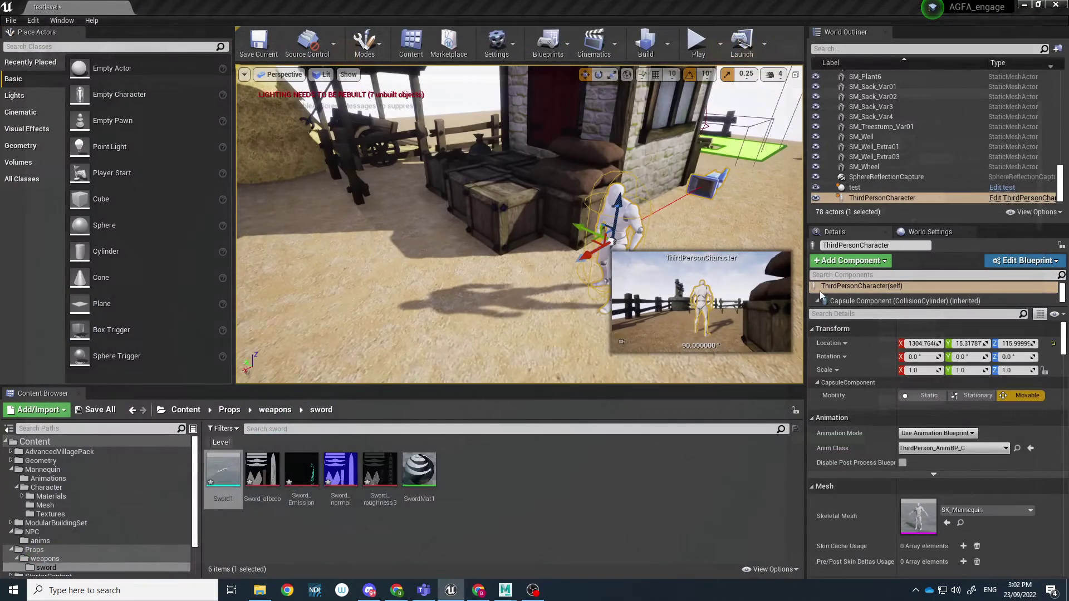
Step: Place the Sword1 static mesh on the ground in the level, at the feet of the third-person character
click(223, 470)
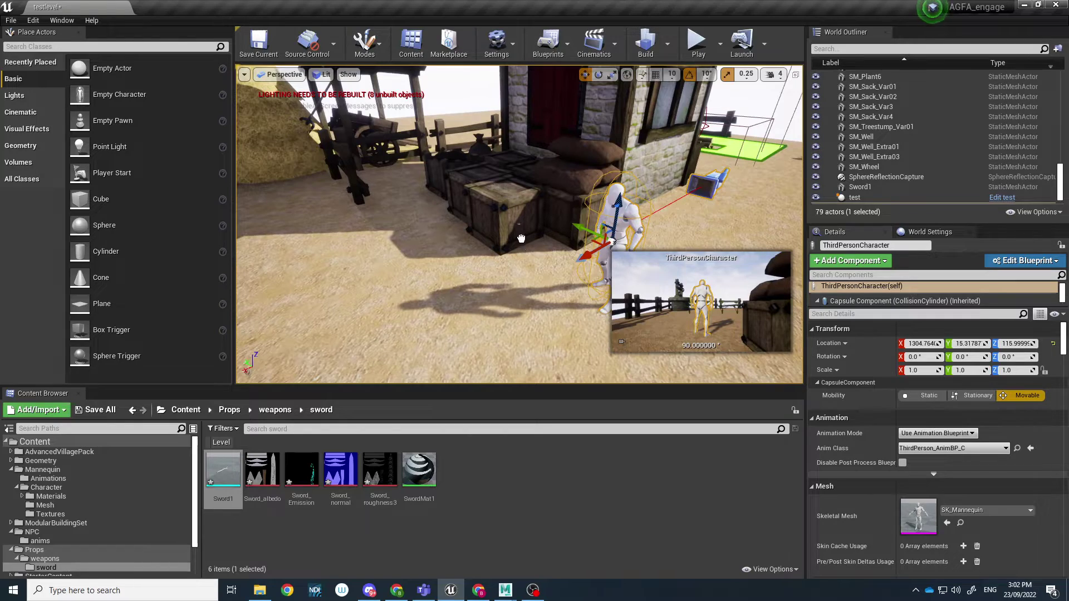
drag(552, 287, 552, 287)
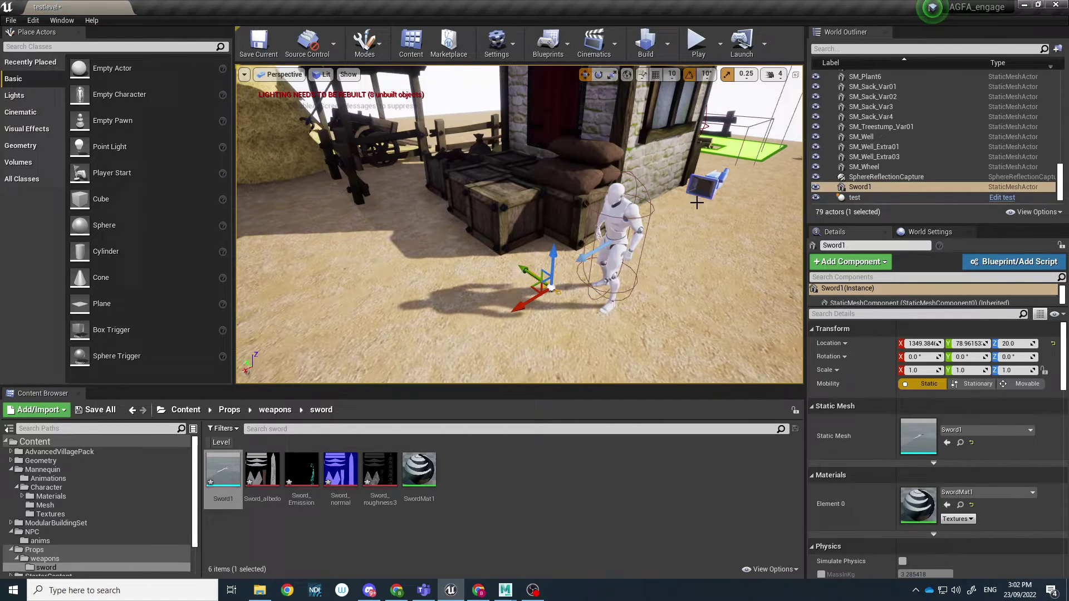
Step: Play the level, run the character around and over the sword to test it, and end the play session
click(697, 41)
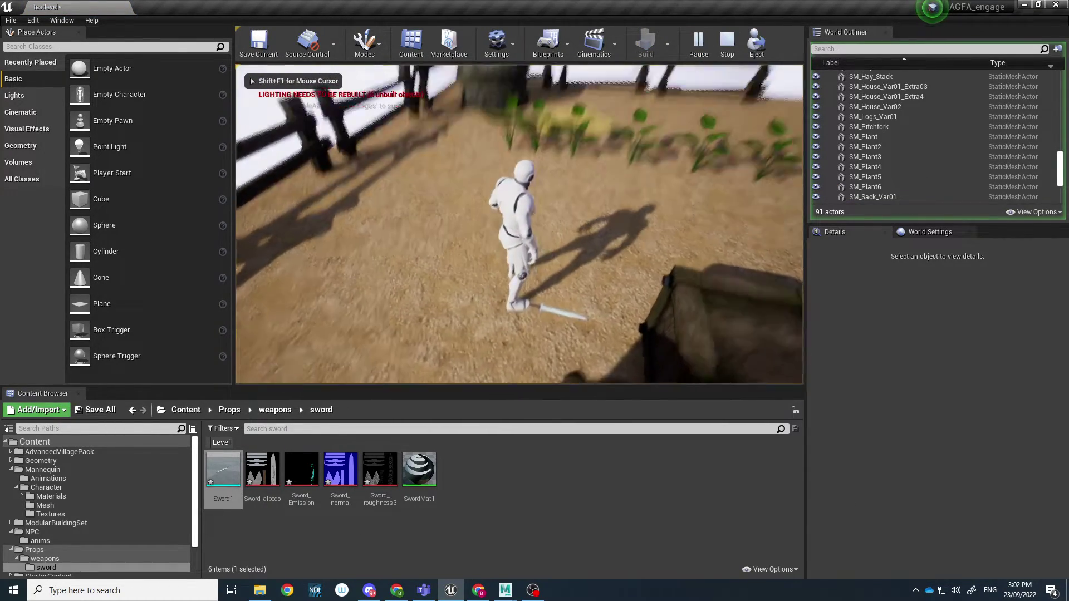
key(w)
key(s)
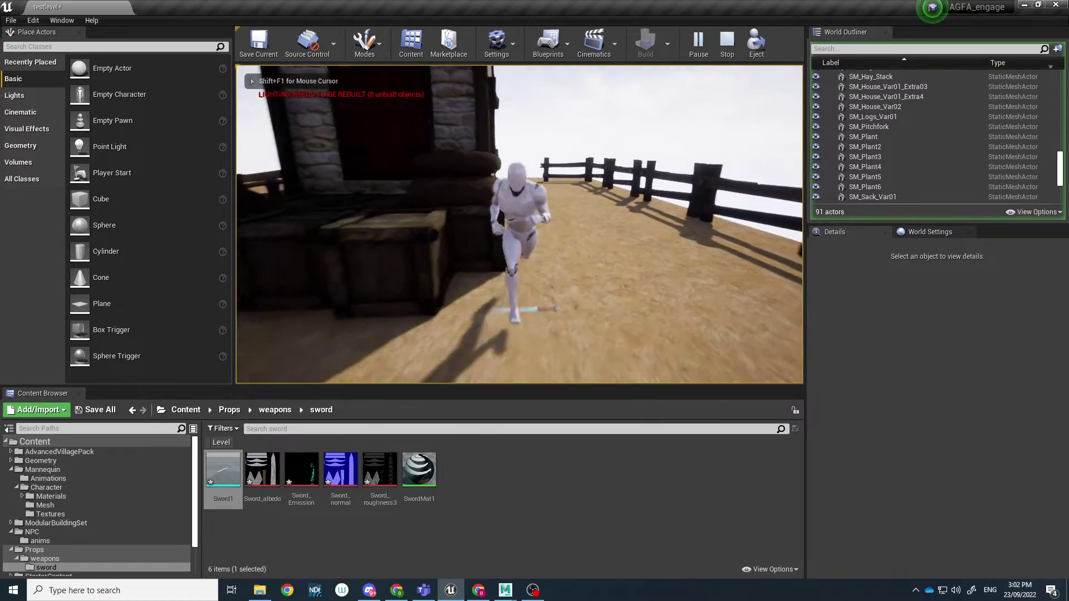
key(d)
key(a)
key(d)
key(w)
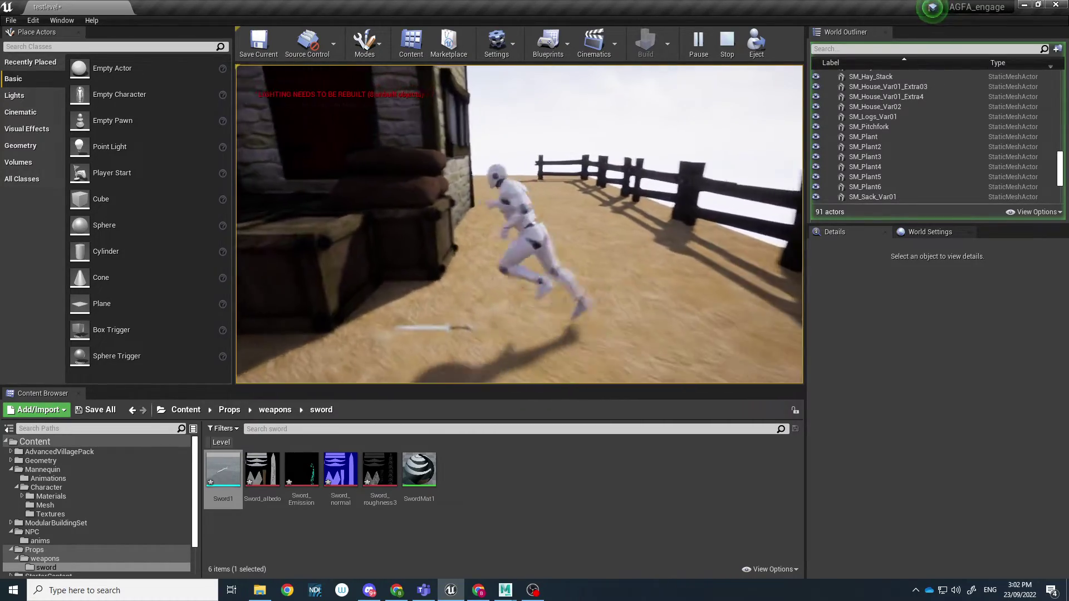
key(Escape)
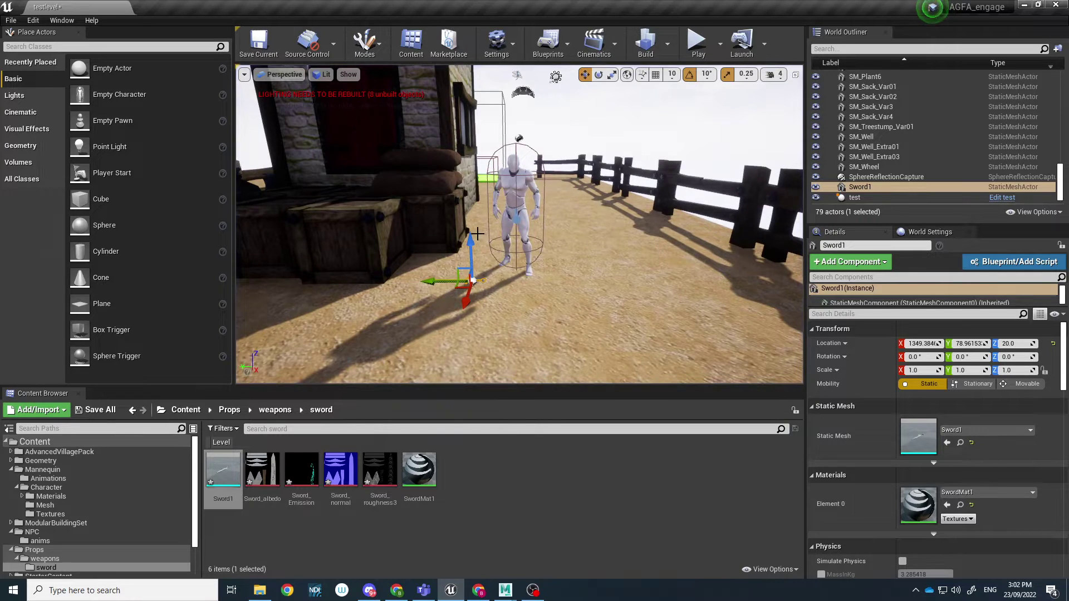
Step: Raise the placed Sword1 straight up to a Z location of about 148.7
drag(478, 234, 472, 145)
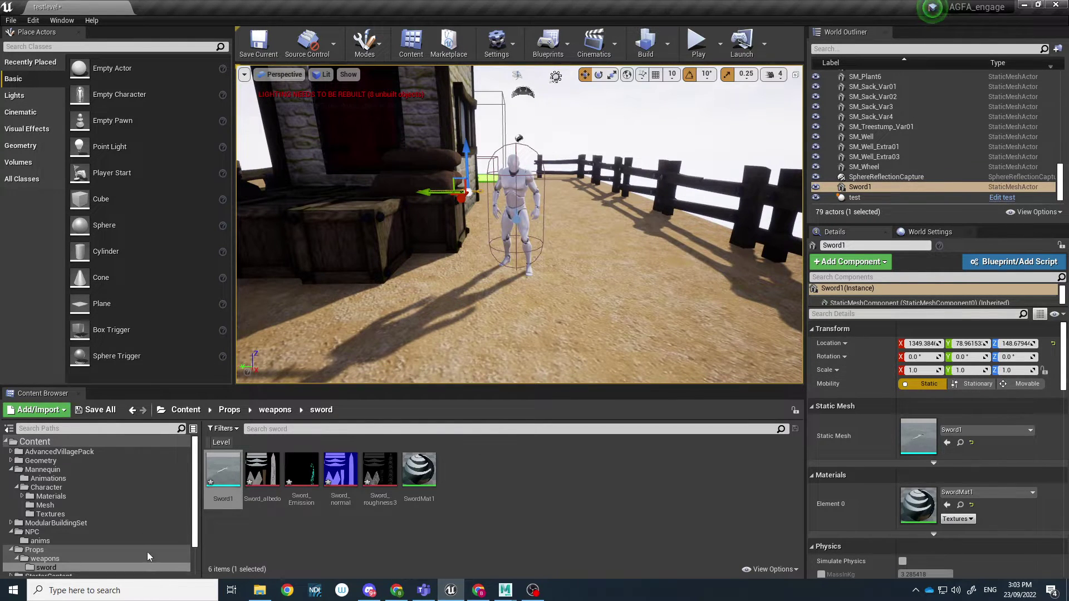
Step: Open the Sword1 static mesh and look through its LOD, collision, import and navigation details for a physics setting
double_click(224, 471)
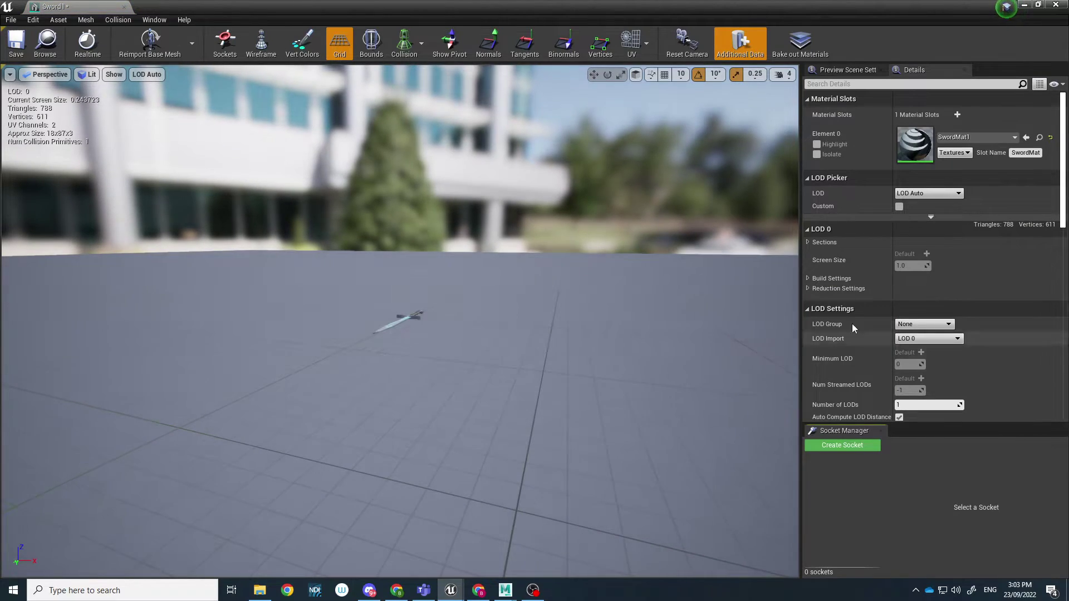
scroll(868, 223, down, 4)
scroll(892, 266, down, 1)
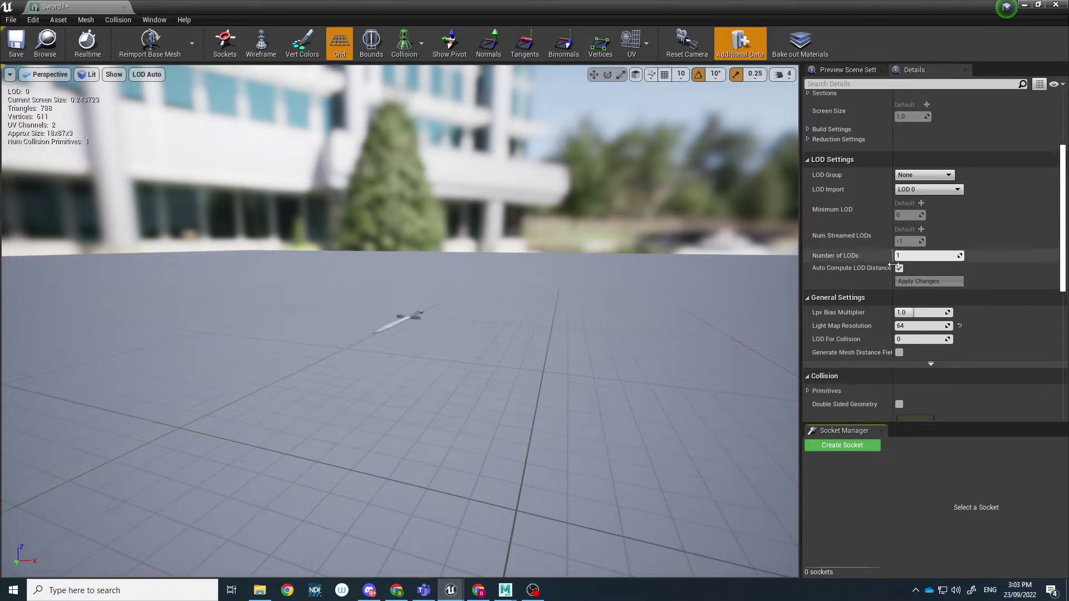
scroll(842, 298, down, 6)
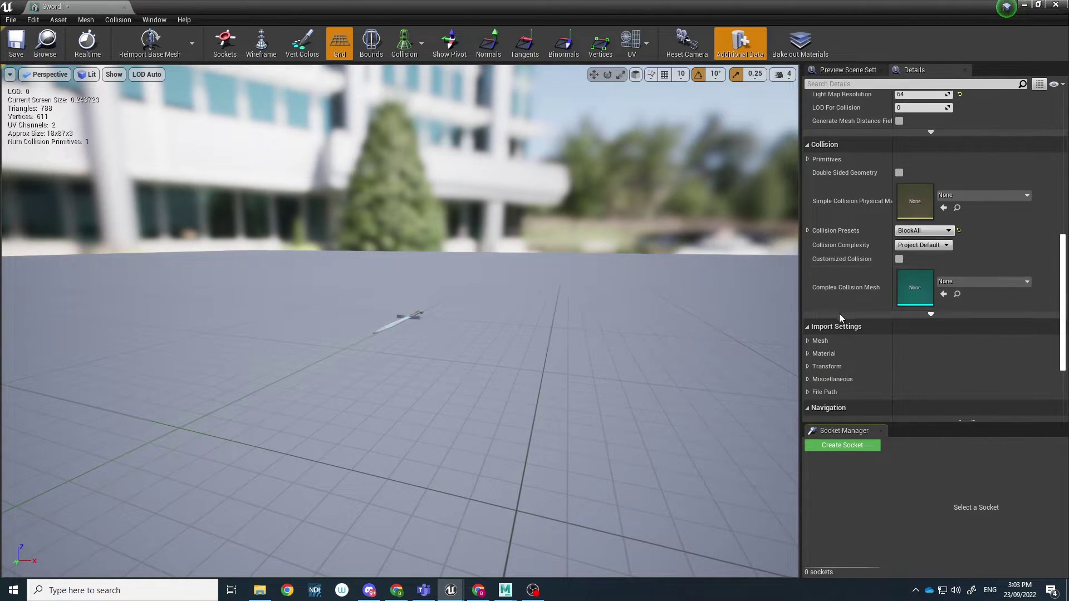
scroll(842, 309, down, 2)
scroll(858, 303, up, 5)
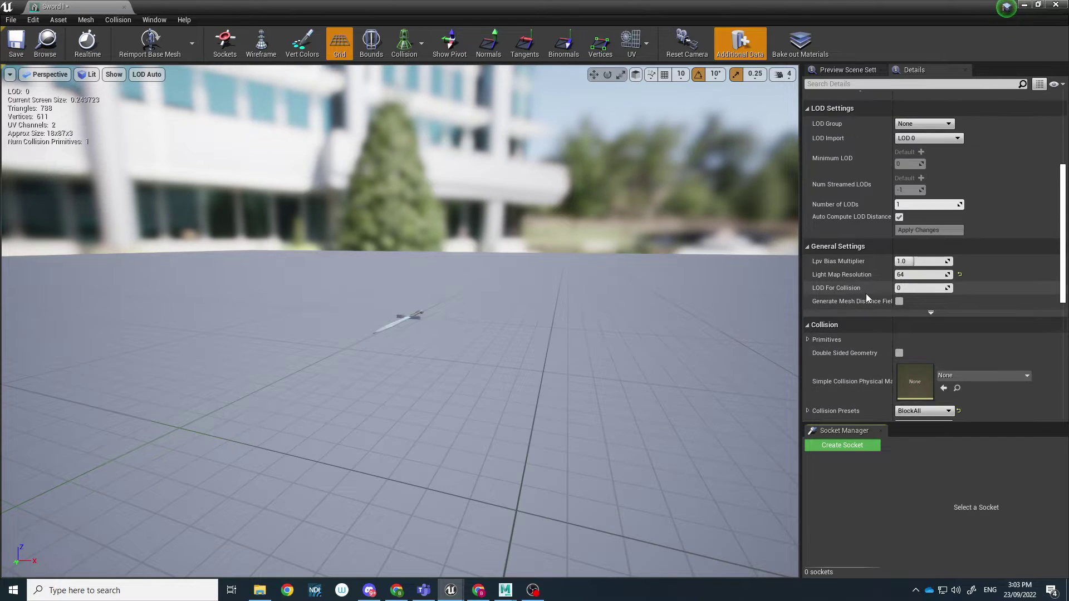
scroll(867, 292, up, 6)
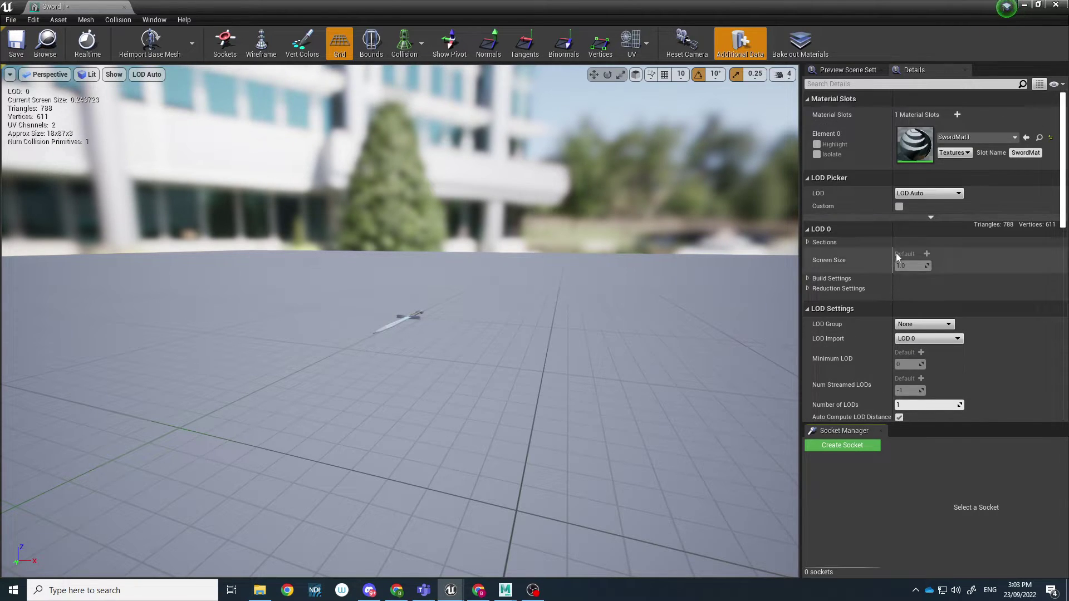
scroll(859, 255, down, 6)
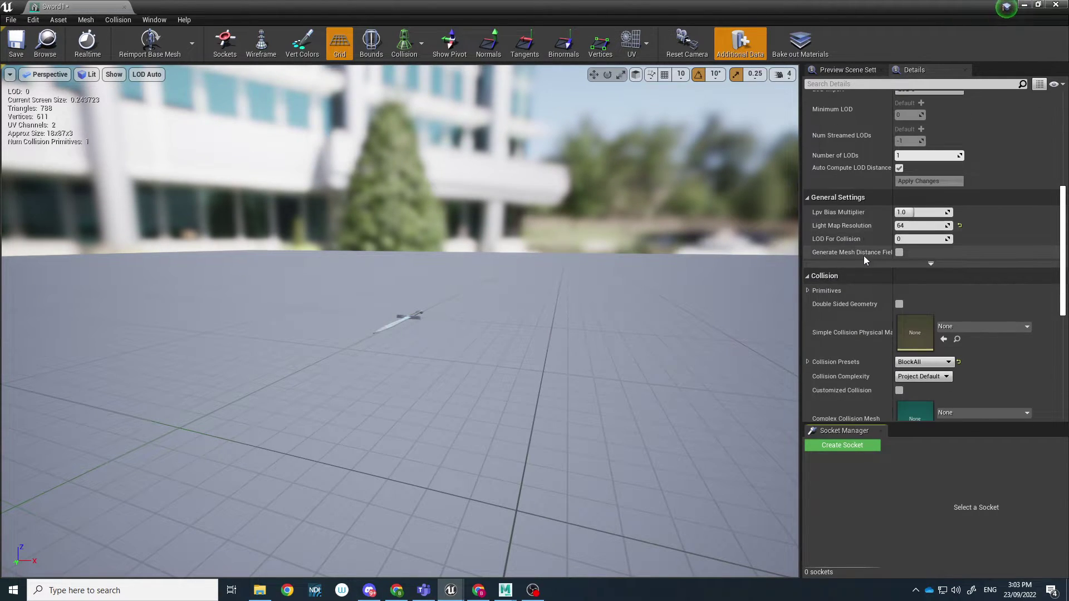
scroll(864, 255, down, 6)
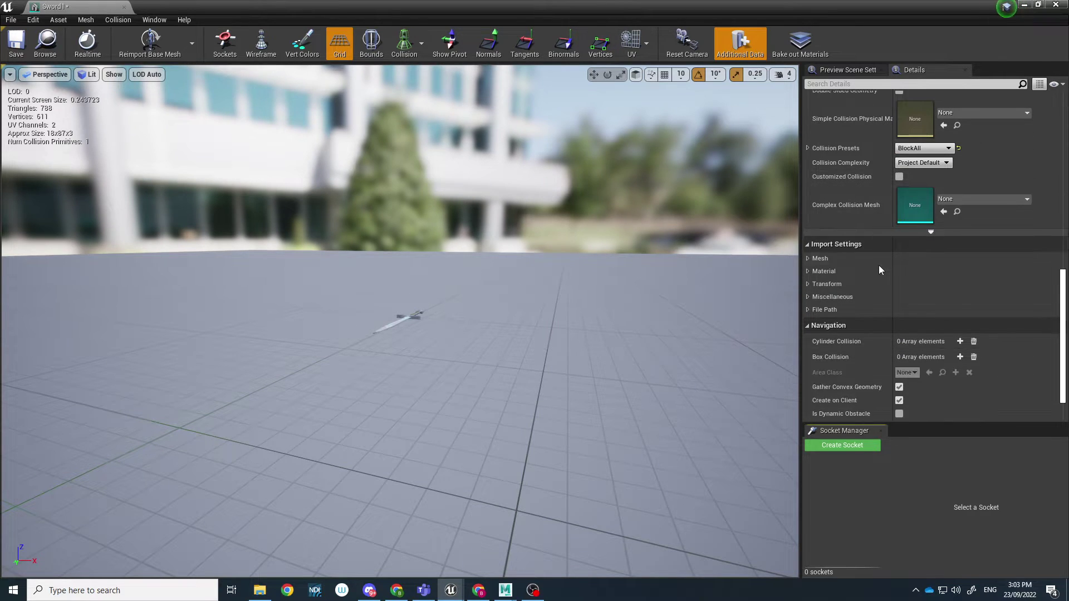
scroll(880, 270, down, 2)
Step: Return to the level and enable Simulate Physics on the placed Sword1 actor
click(1024, 6)
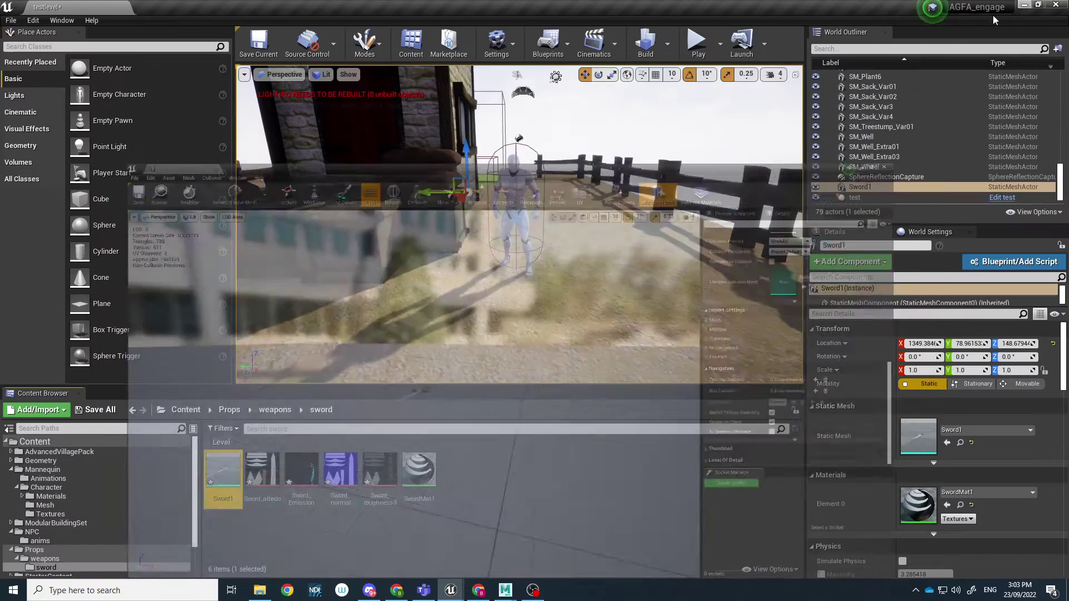
scroll(844, 426, down, 2)
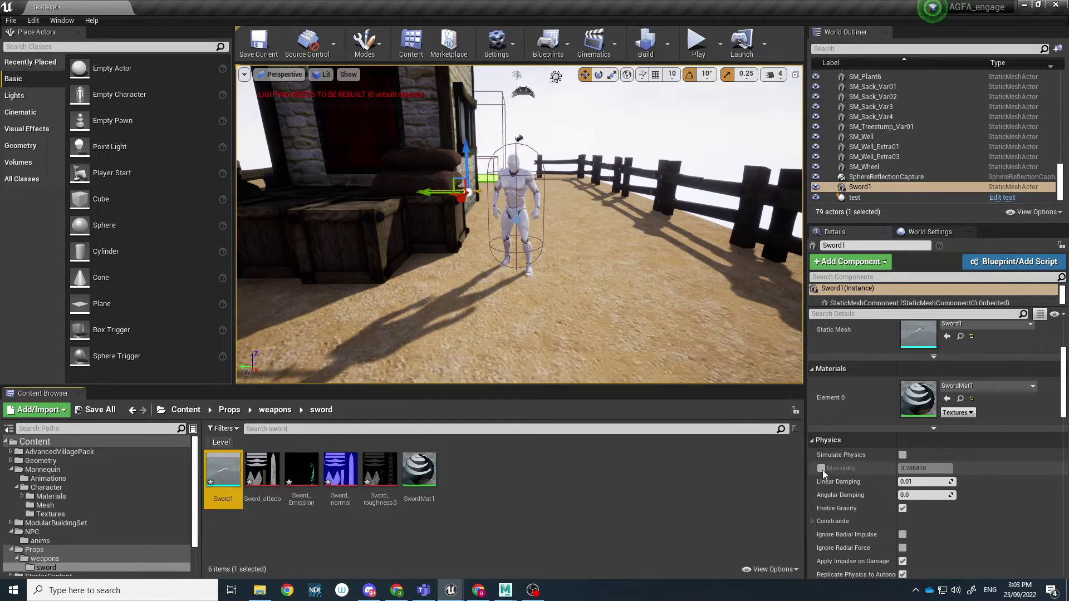
click(902, 455)
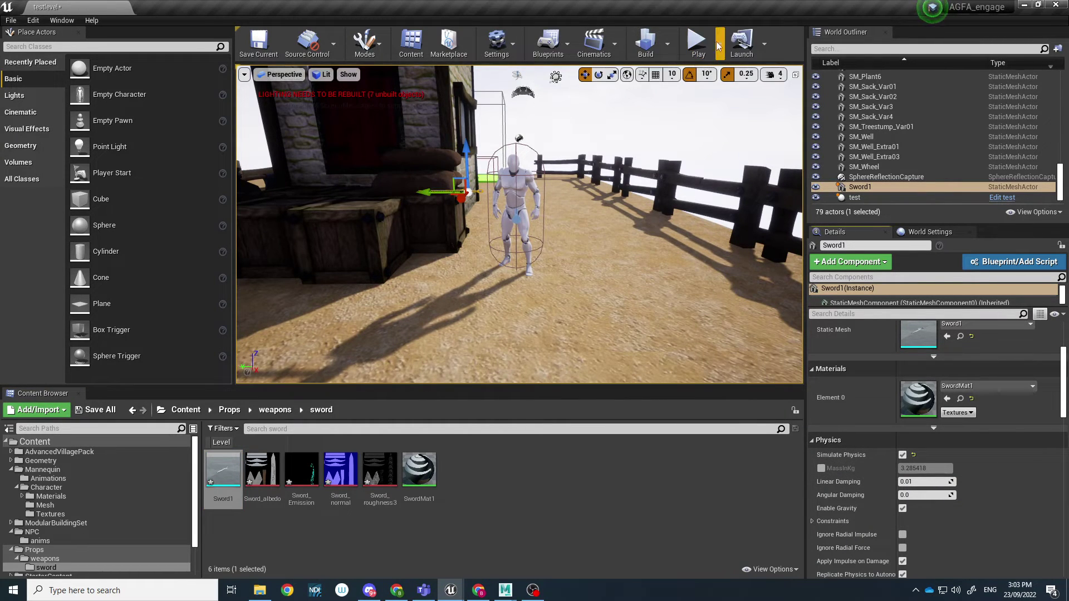
Step: Play the level, run the character back and forth into the sword to test its physics, and end the play session
click(699, 43)
key(w)
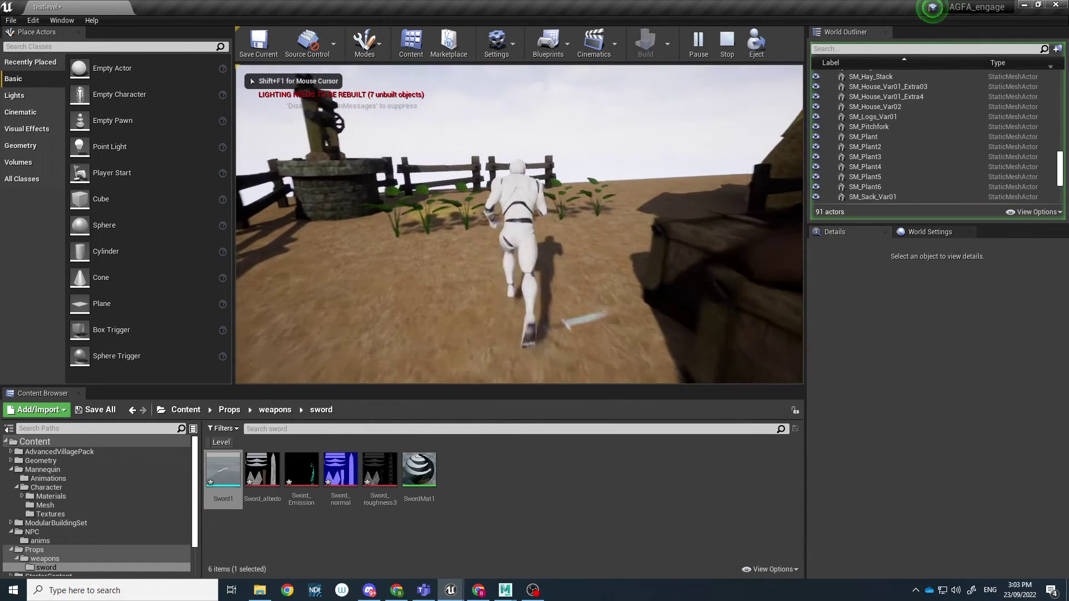
key(s)
key(w)
key(a)
key(s)
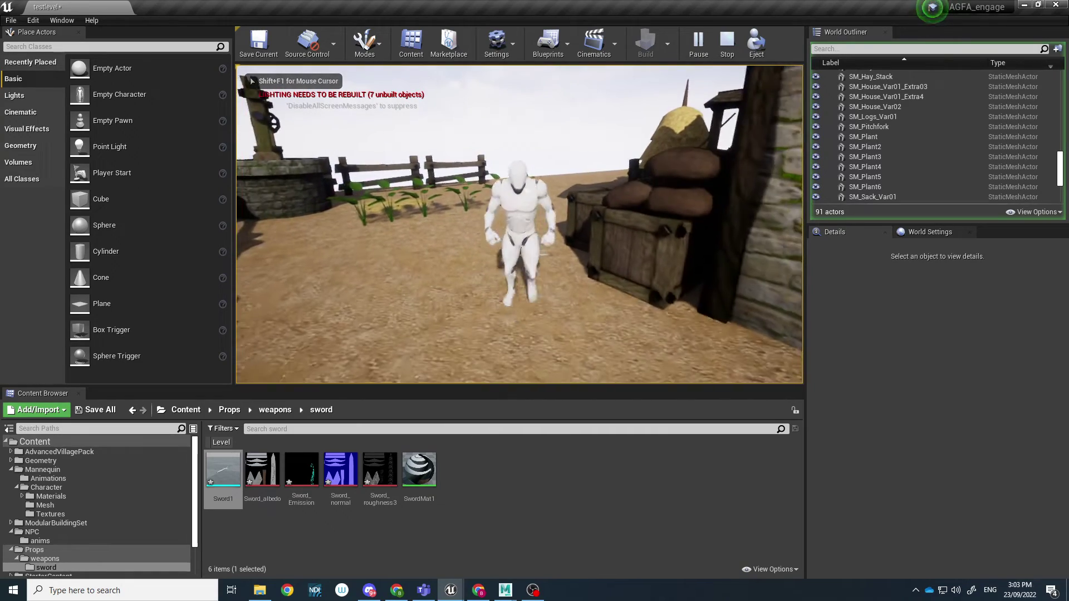
key(w)
key(s)
key(a)
key(w)
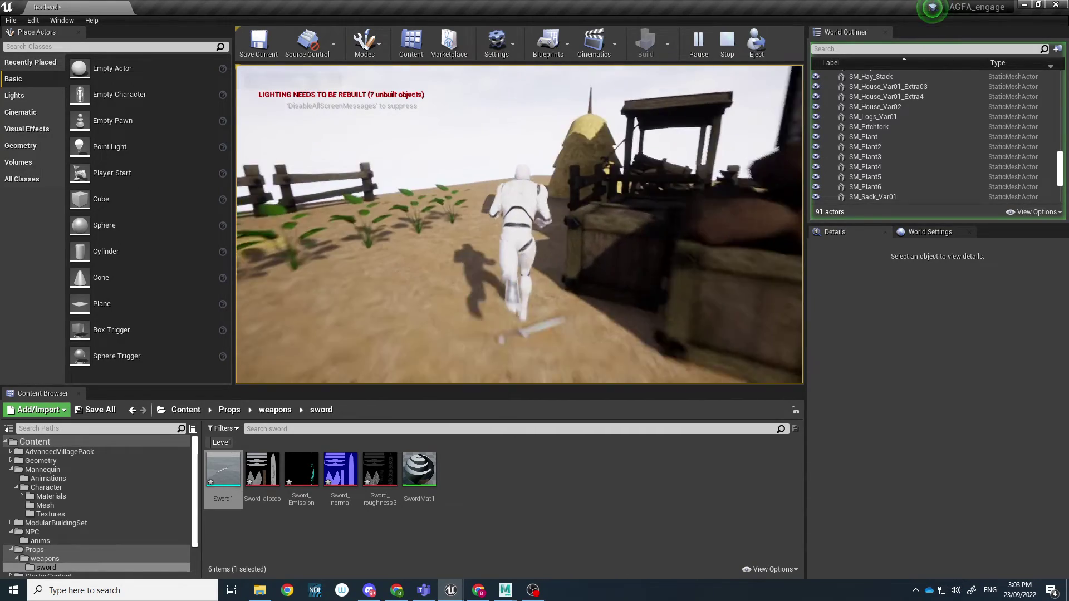
key(s)
key(w)
key(s)
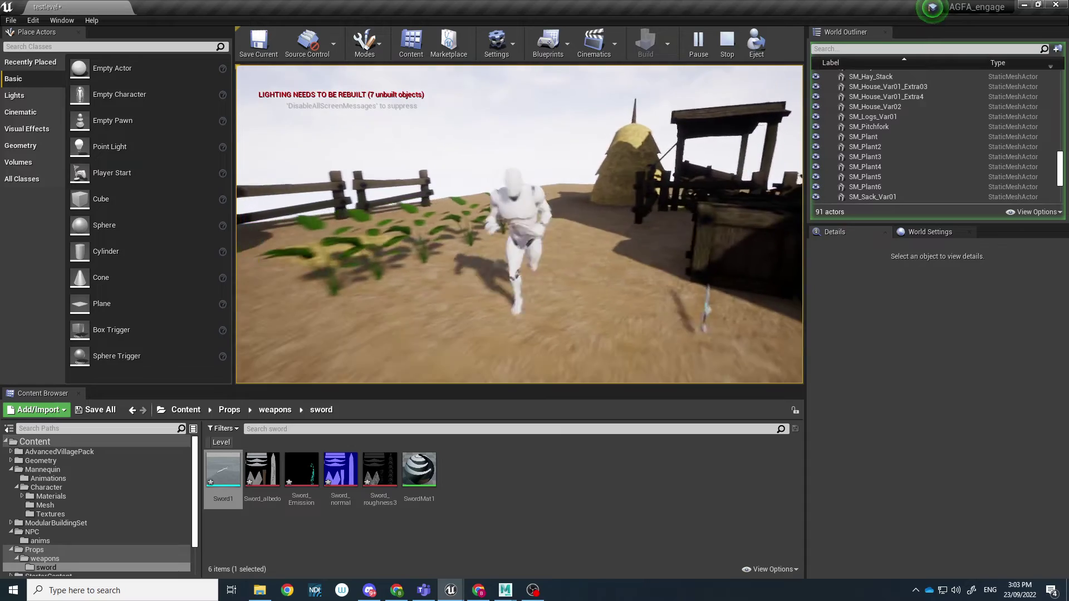
key(w)
key(s)
key(d)
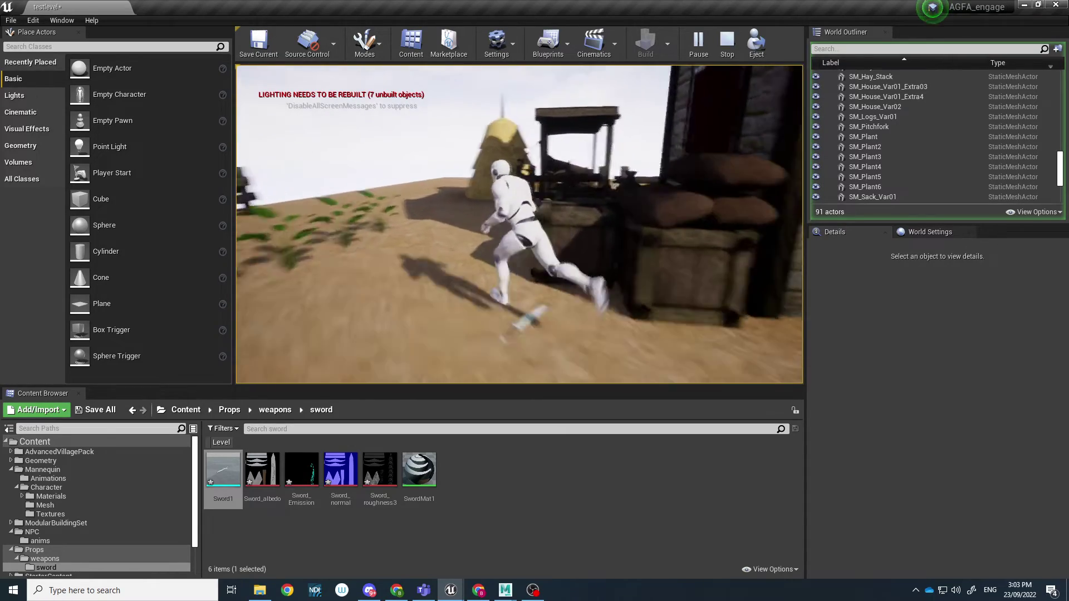
key(w)
key(d)
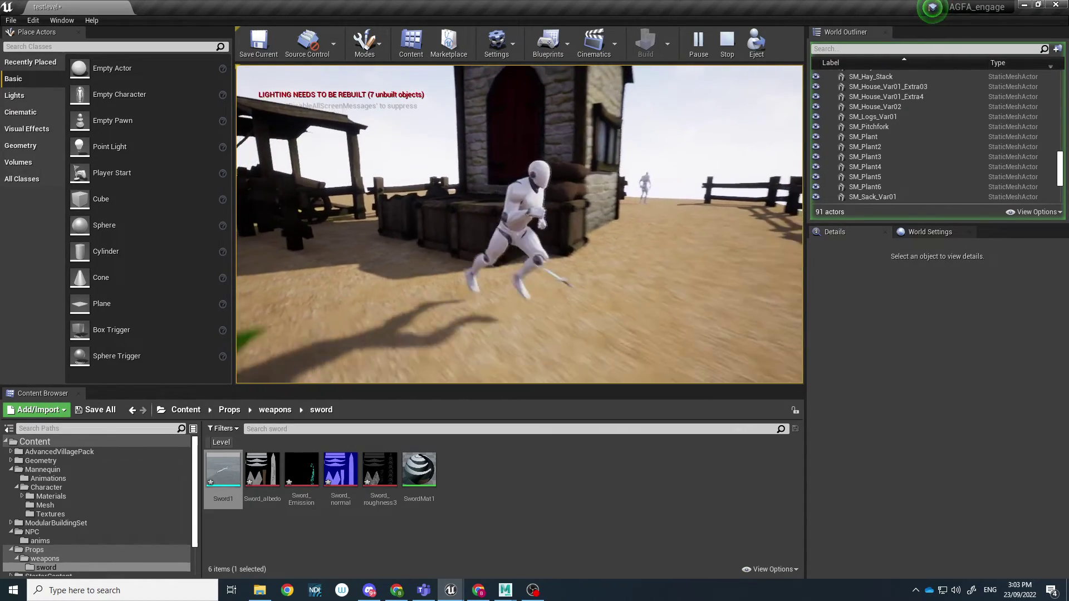
key(a)
key(s)
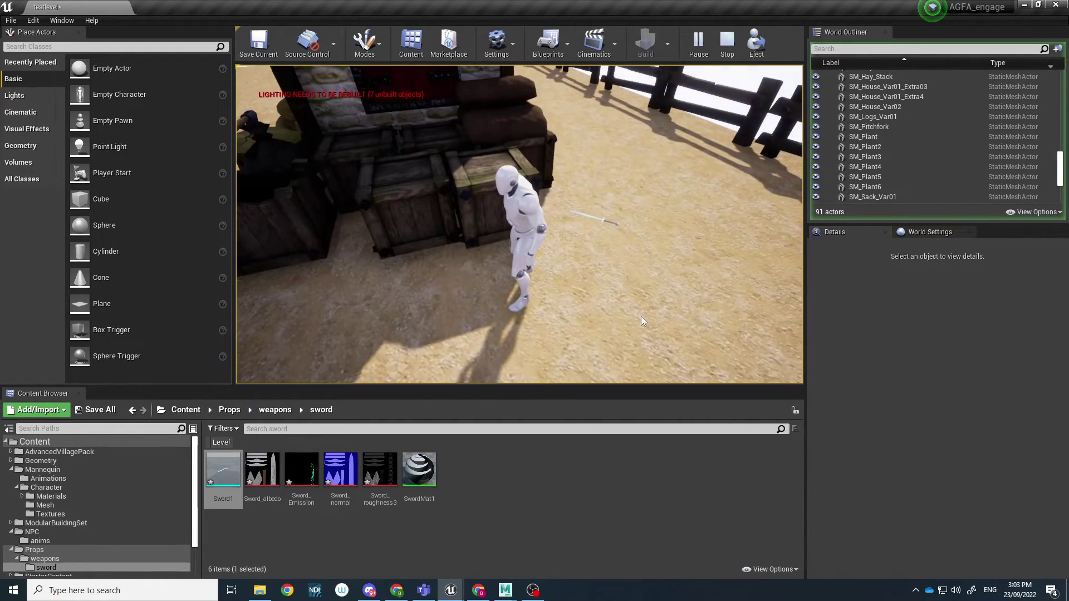
key(Escape)
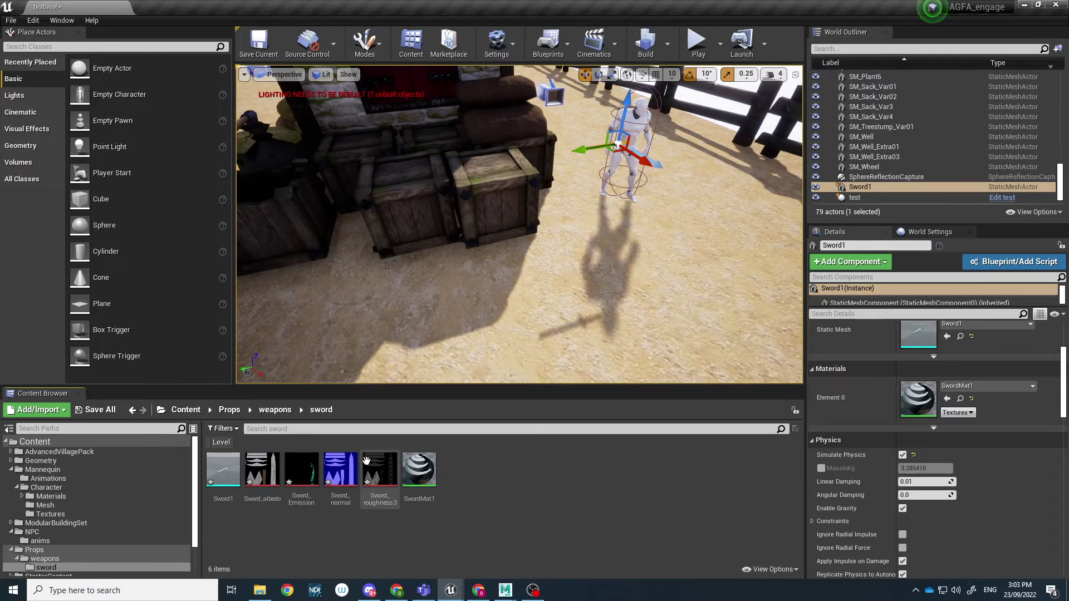
mouse_move(369, 452)
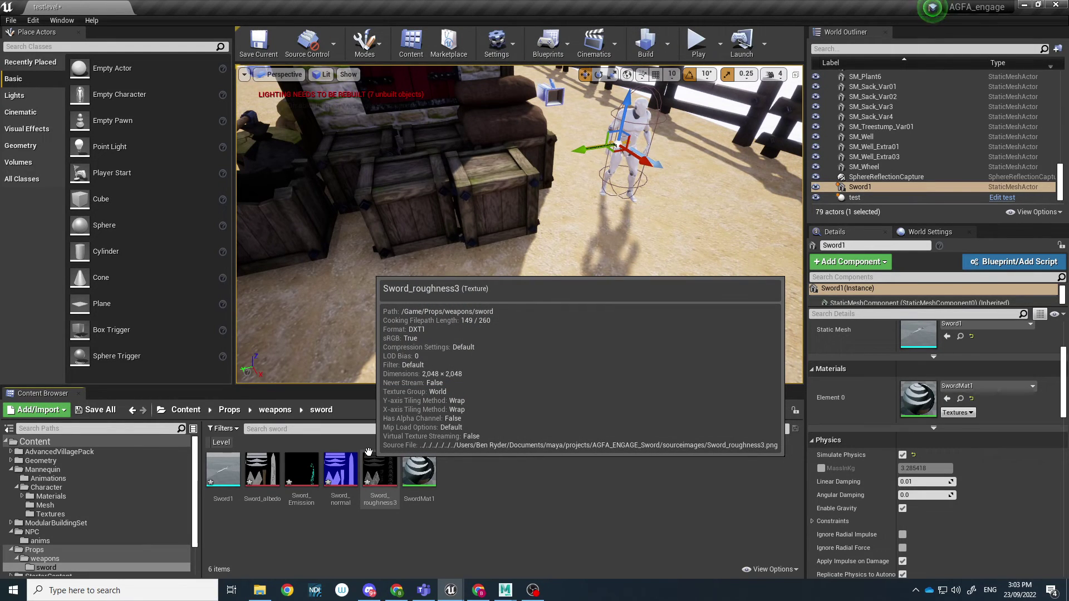